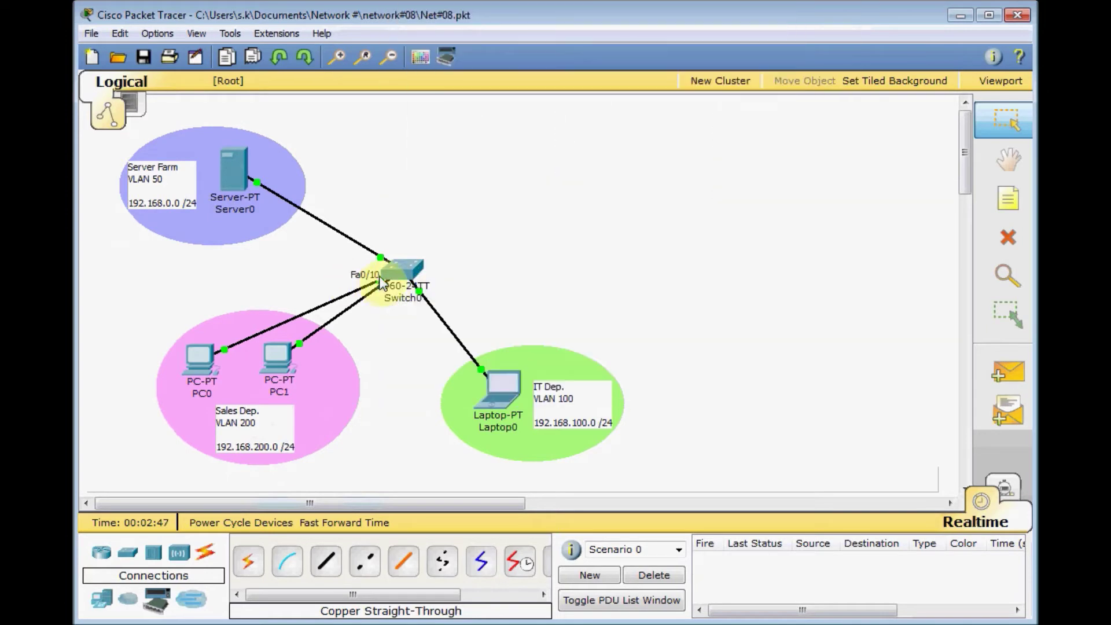
- From privileged mode, list Switch0's VLANs: SERVER 50 on Fa0/5, IT 100 on Fa0/16–20, SALES 200 on Fa0/10–15
{"action": "left_click", "coordinate": [400, 273]}
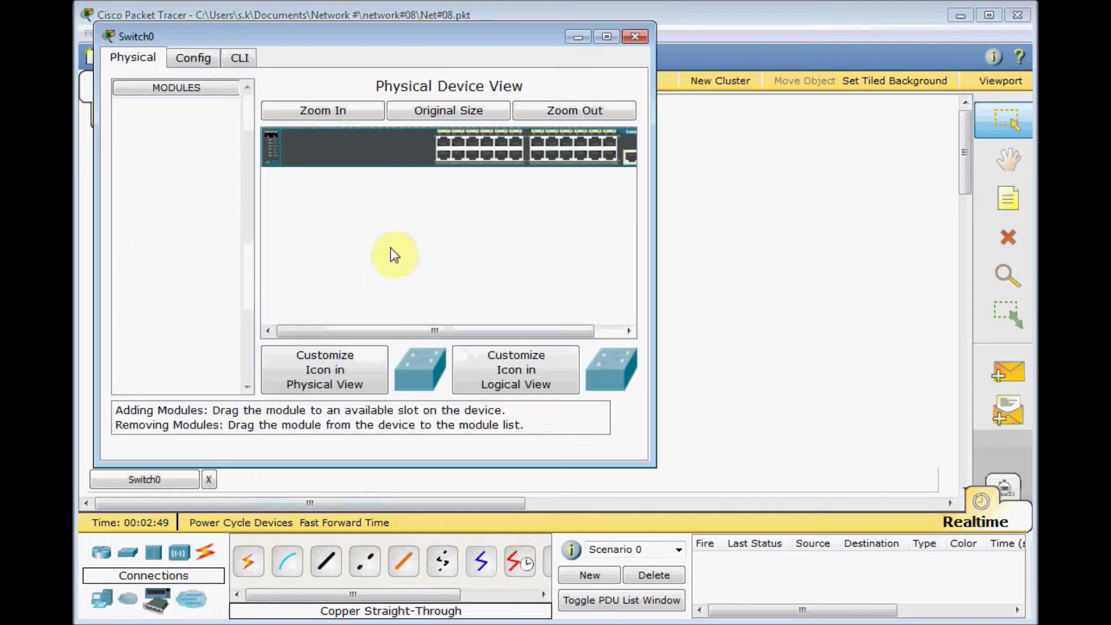
{"action": "left_click", "coordinate": [252, 61]}
{"action": "key", "text": "Return"}
{"action": "key", "text": "Return"}
{"action": "key", "text": "Return"}
{"action": "key", "text": "Return"}
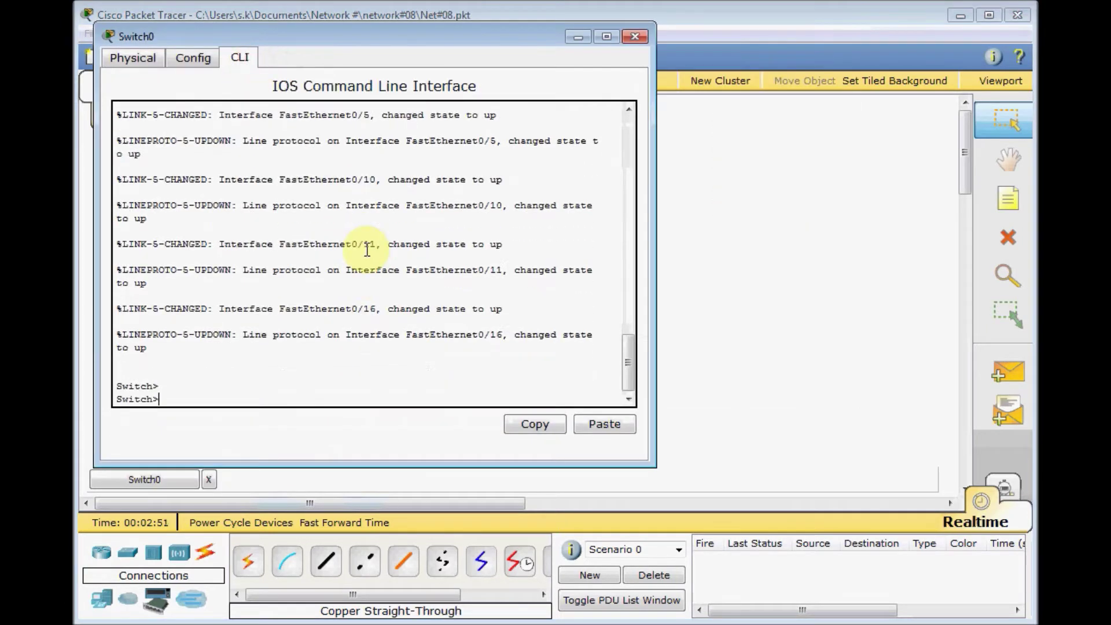
{"action": "type", "text": "en"}
{"action": "key", "text": "Return"}
{"action": "key", "text": "Return"}
{"action": "key", "text": "Return"}
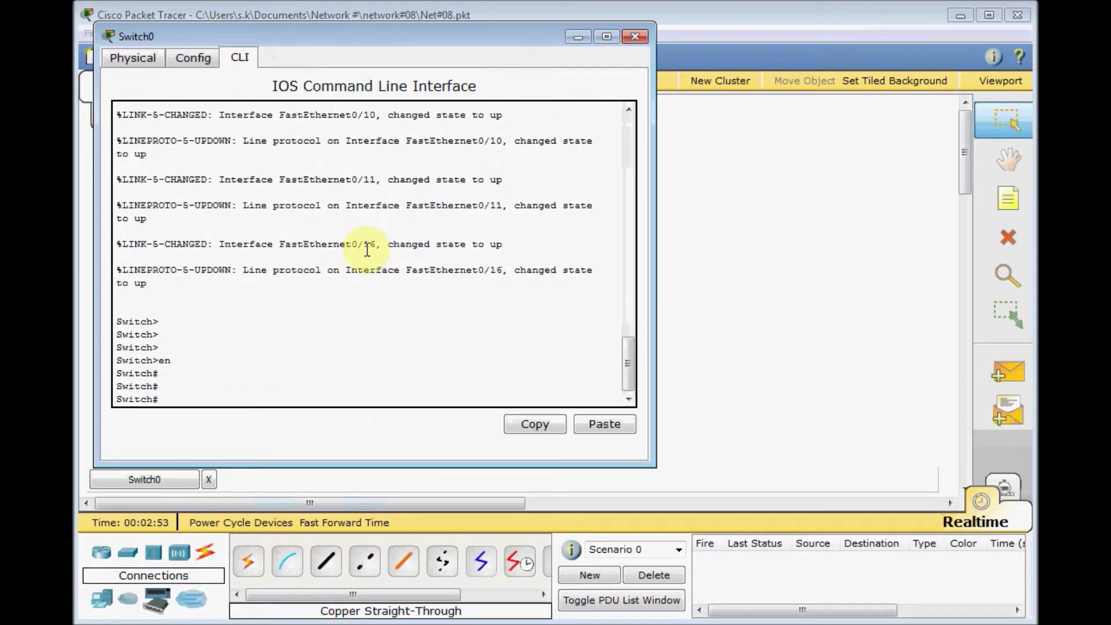
{"action": "type", "text": "sh vlan"}
{"action": "key", "text": "Return"}
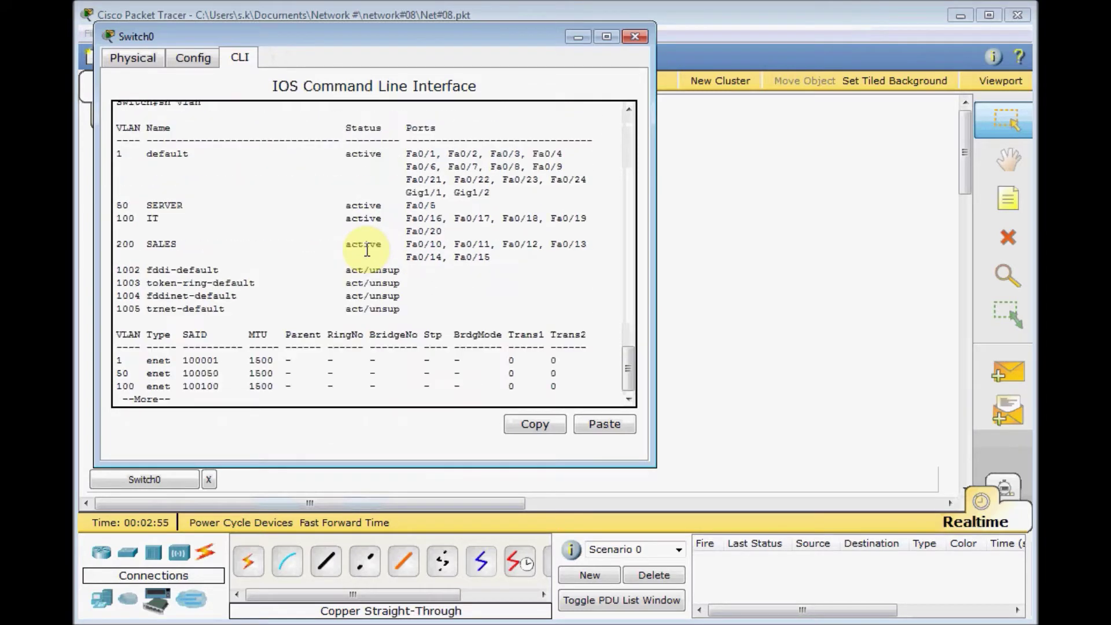
{"action": "key", "text": "q"}
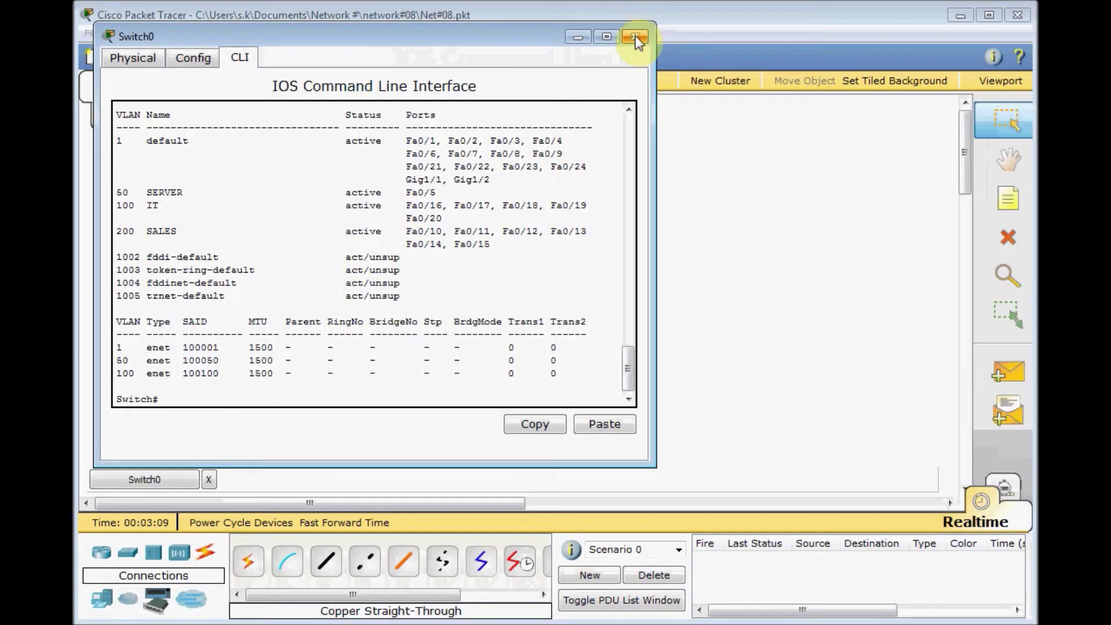
- Run ipconfig in PC0's command prompt to show its IP address, mask and gateway
{"action": "left_click", "coordinate": [635, 38]}
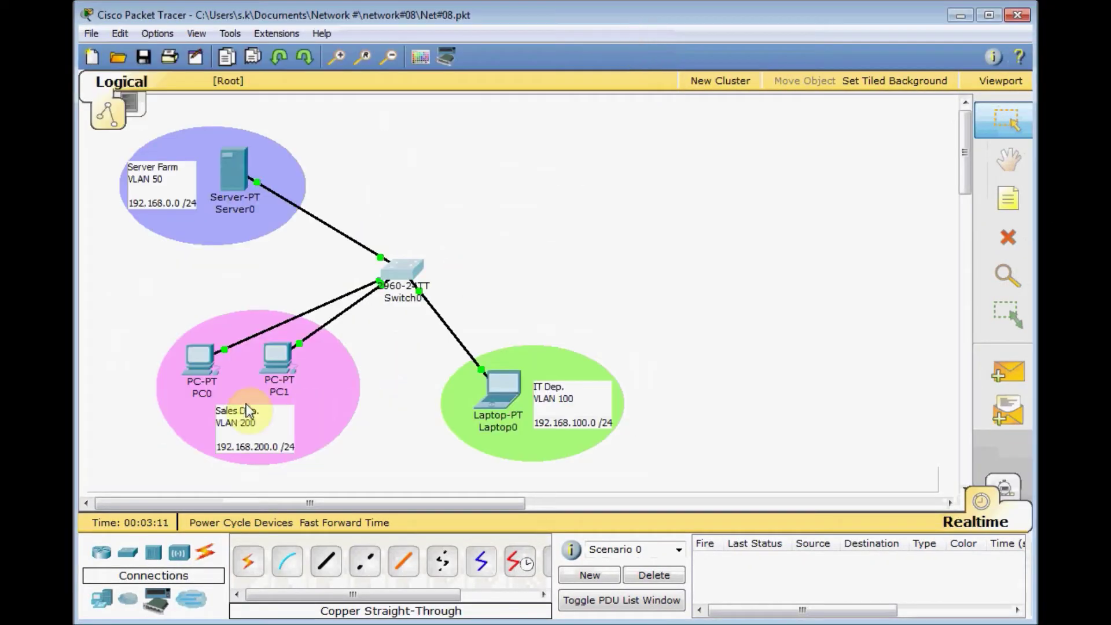
{"action": "left_click", "coordinate": [206, 378]}
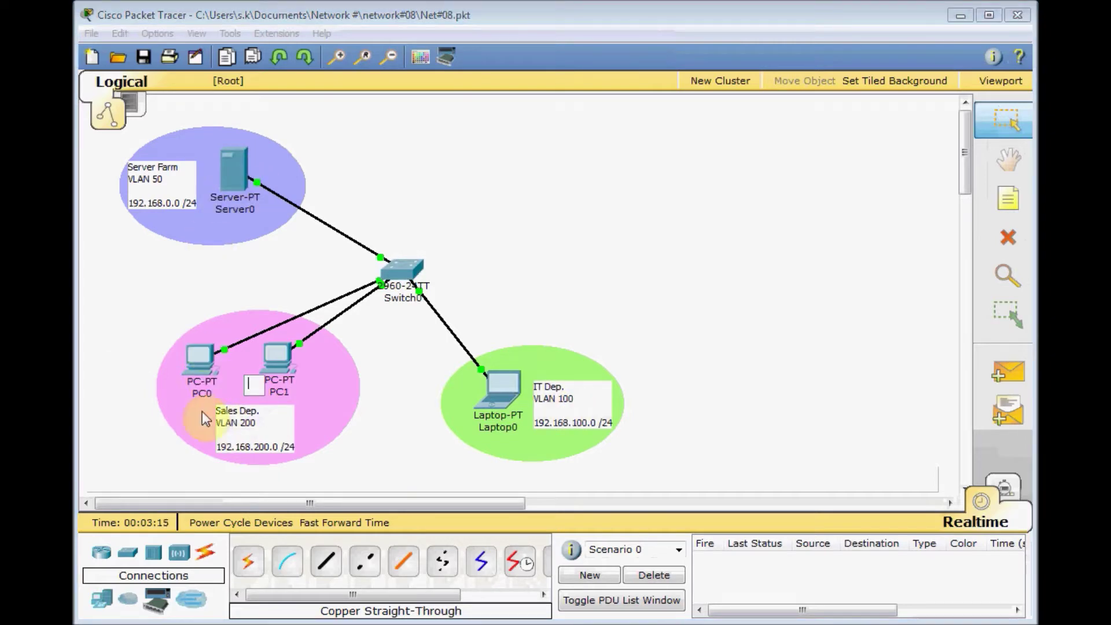
{"action": "left_click", "coordinate": [202, 356]}
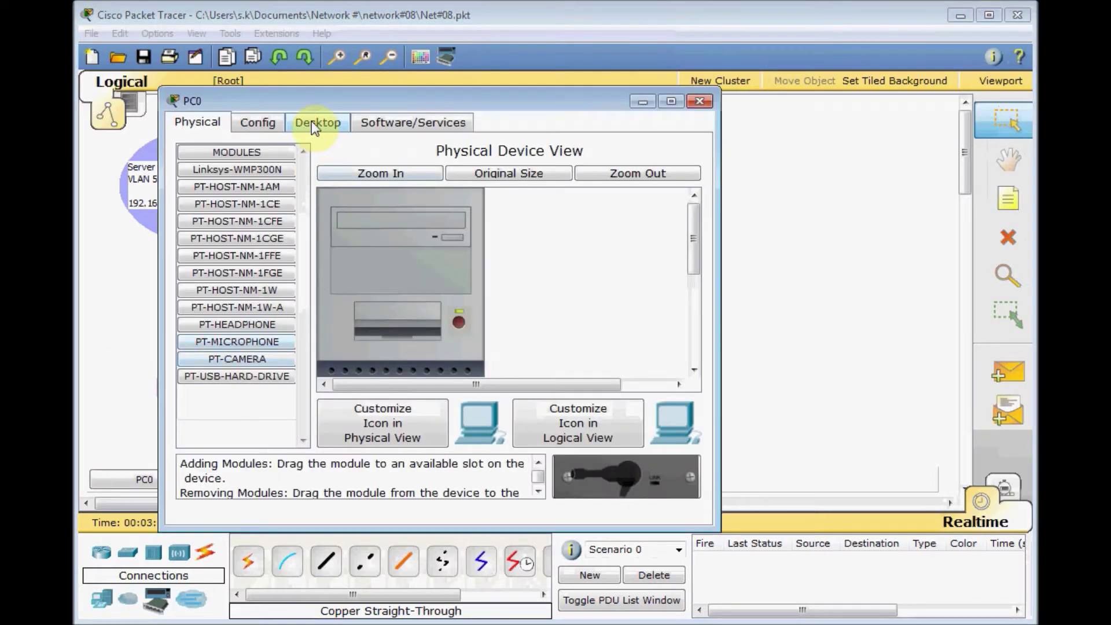
{"action": "left_click", "coordinate": [311, 121]}
{"action": "left_click", "coordinate": [546, 189]}
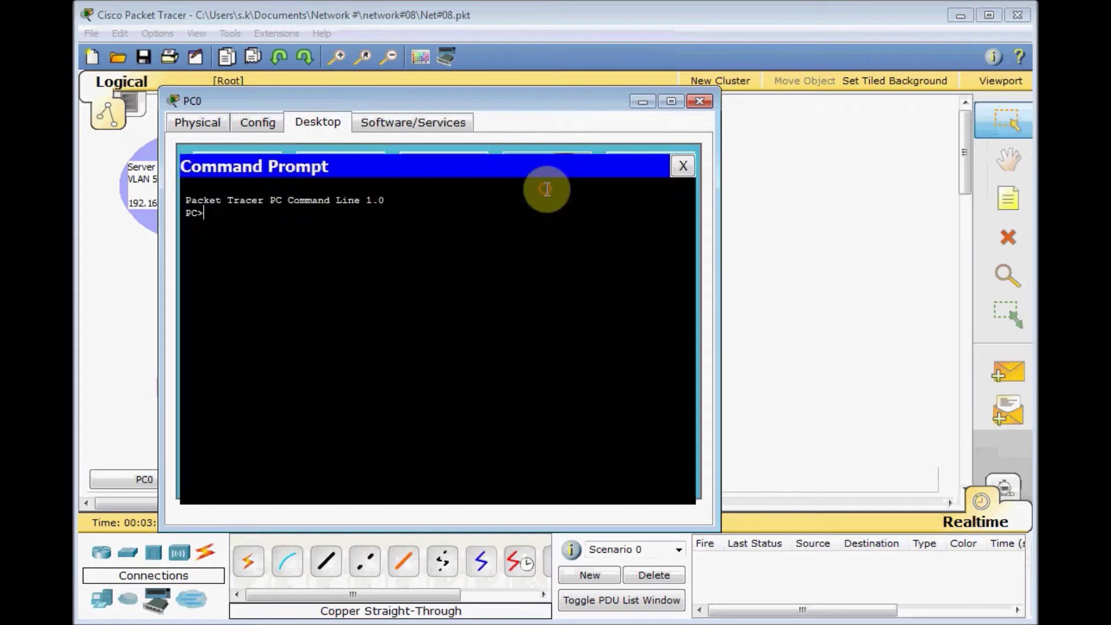
{"action": "type", "text": "ipconfig"}
{"action": "key", "text": "Return"}
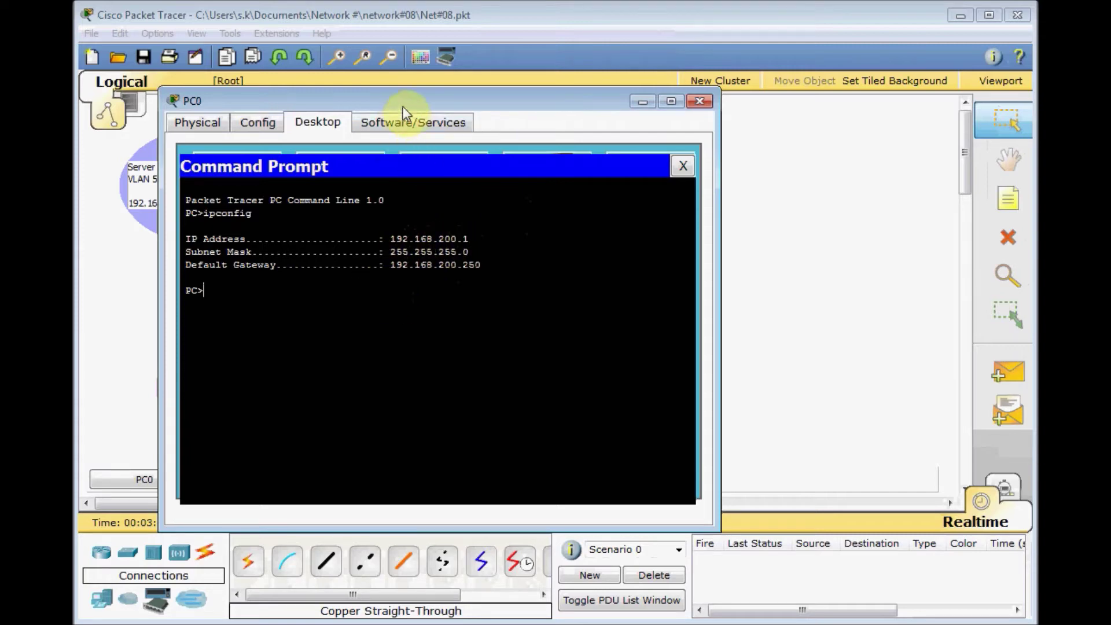
- Ping 192.168.200.2 (replies) and 192.168.0.1 (times out) from PC0, then close its windows
{"action": "left_click_drag", "start_coordinate": [404, 105], "coordinate": [565, 118]}
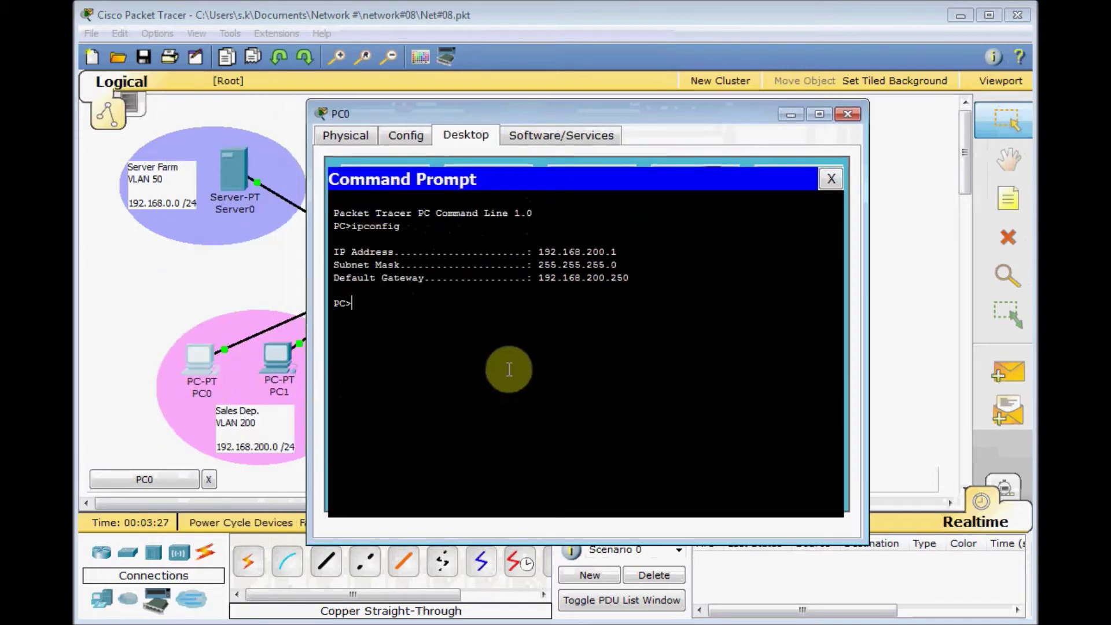
{"action": "type", "text": "ping 192.168.200.2"}
{"action": "key", "text": "Return"}
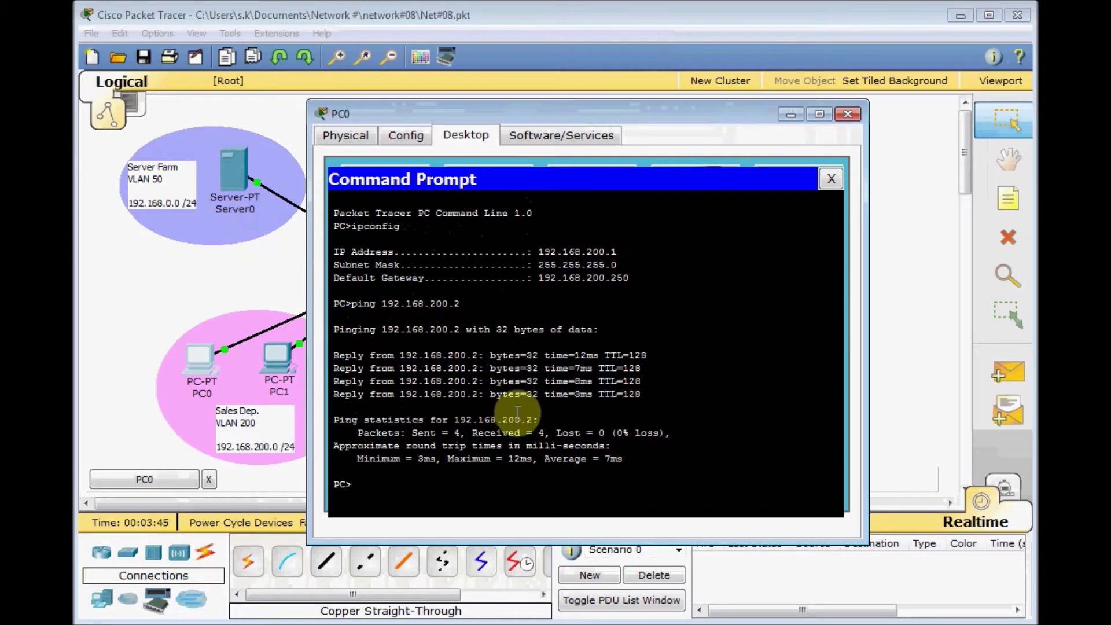
{"action": "type", "text": "ping"}
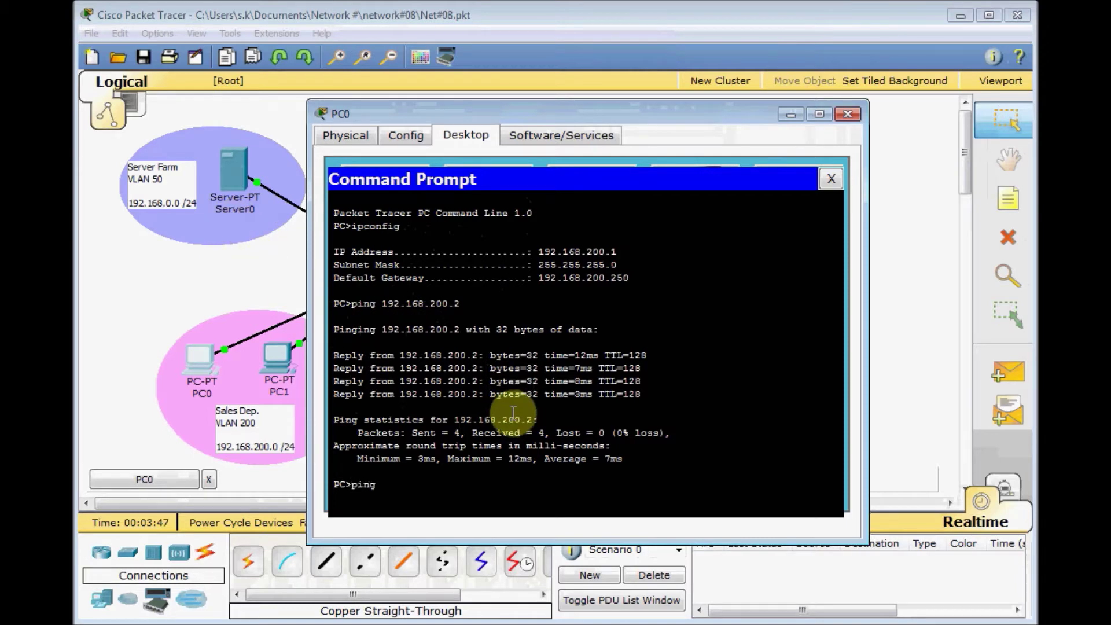
{"action": "type", "text": " 192.168.0.1"}
{"action": "key", "text": "Return"}
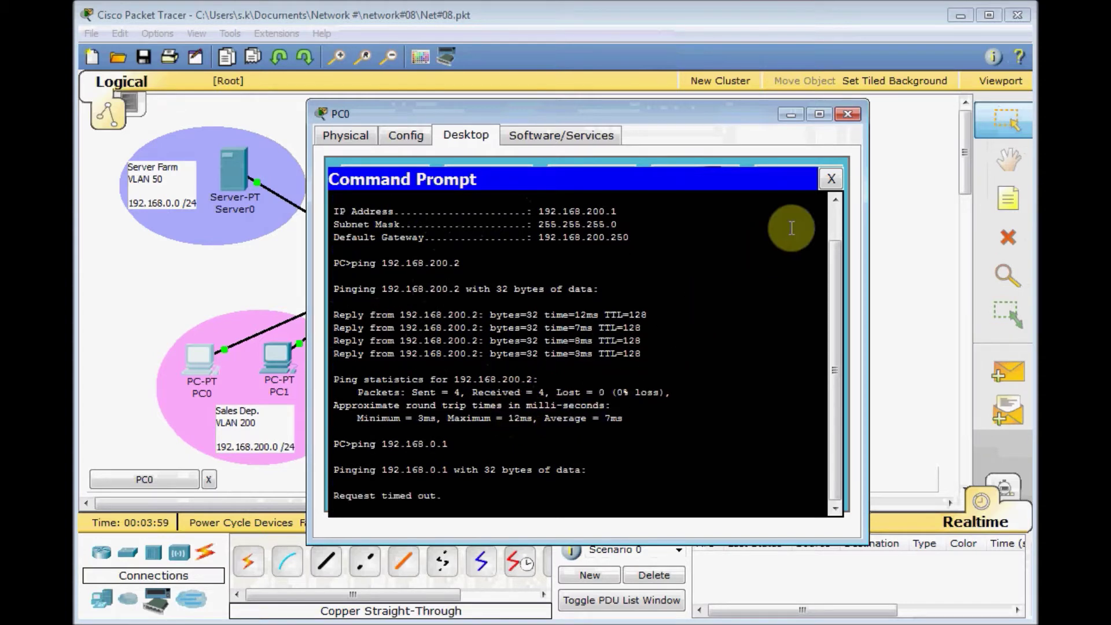
{"action": "left_click", "coordinate": [832, 180]}
{"action": "left_click", "coordinate": [848, 115]}
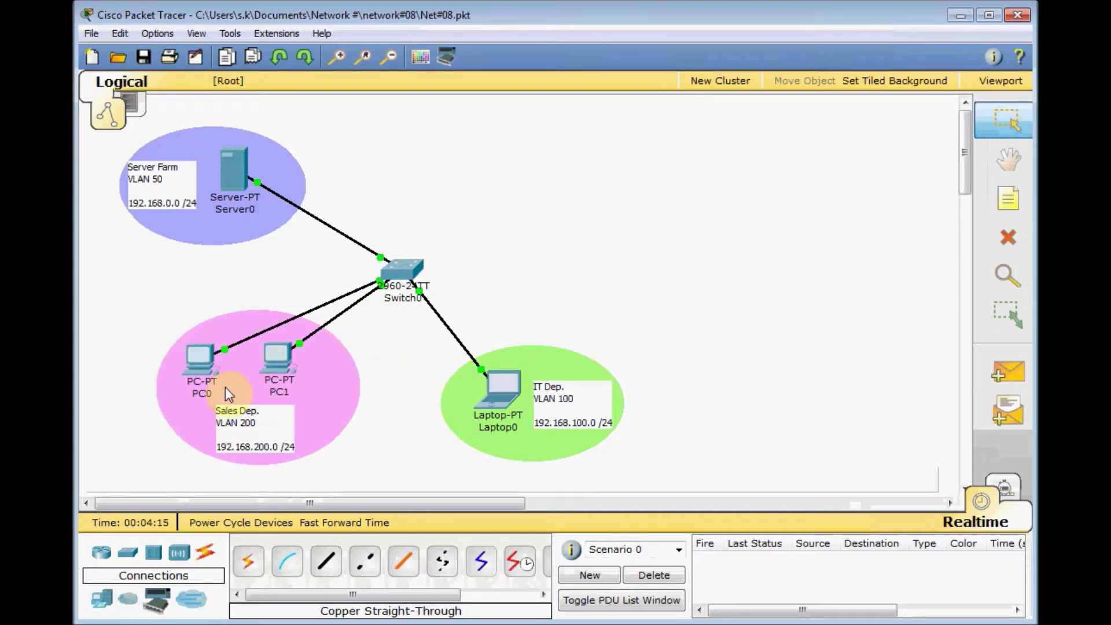
{"action": "left_click", "coordinate": [495, 394]}
{"action": "left_click", "coordinate": [385, 187]}
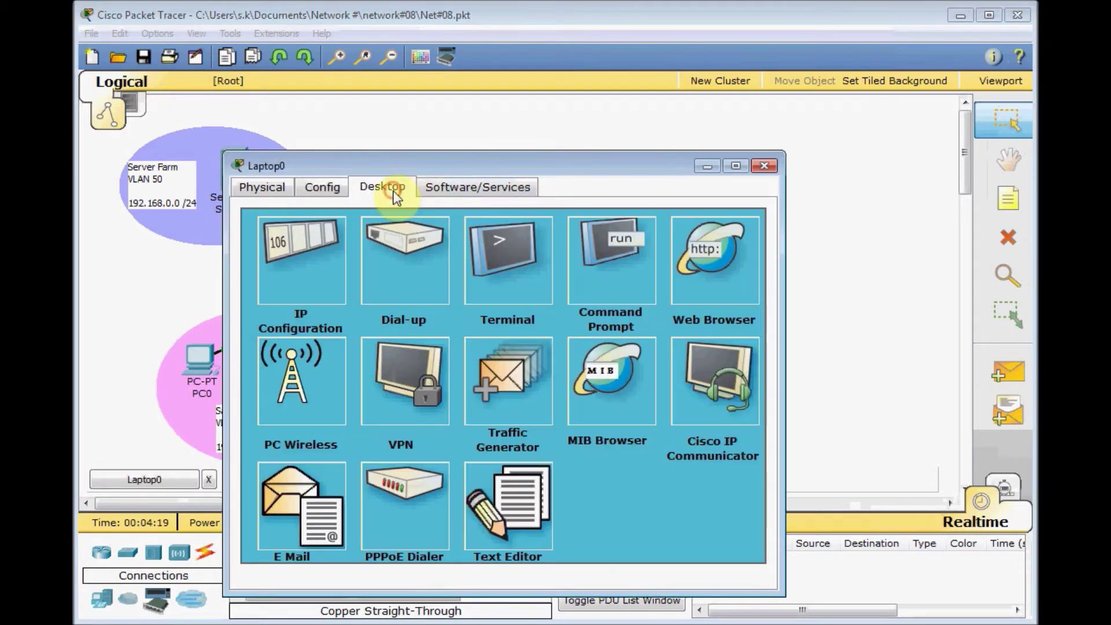
{"action": "left_click", "coordinate": [591, 272]}
{"action": "type", "text": "ipco"}
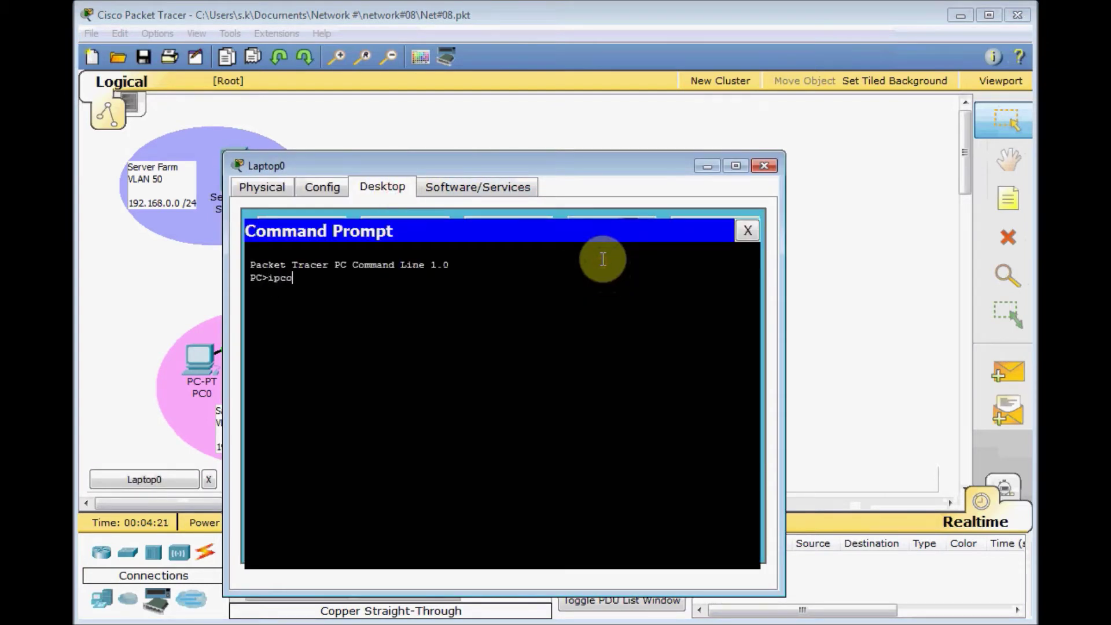
{"action": "type", "text": "nfig"}
{"action": "key", "text": "Return"}
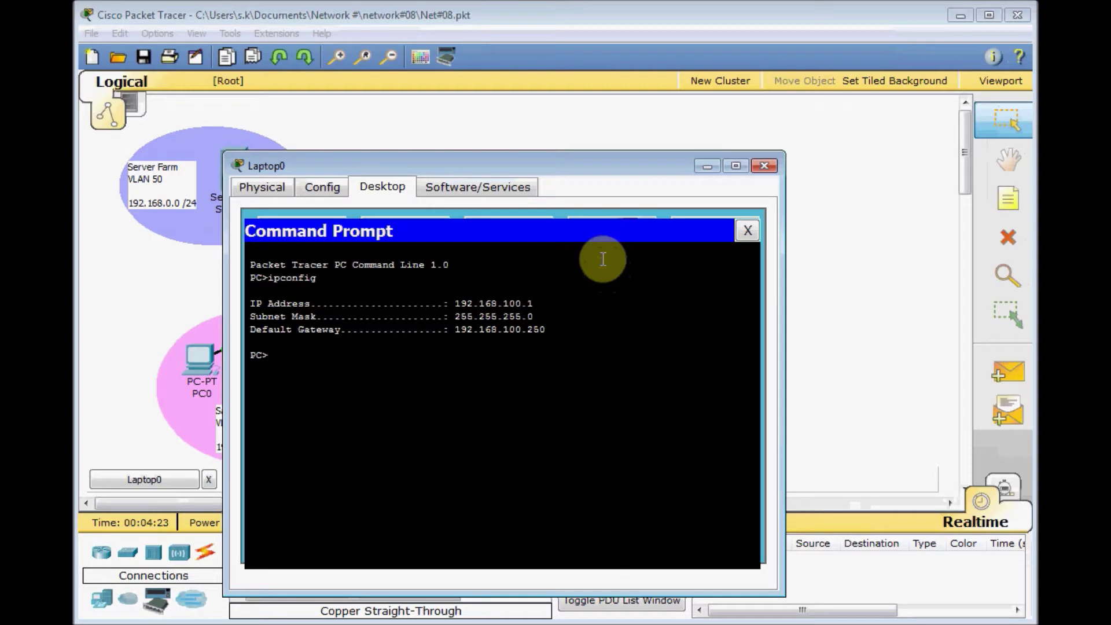
{"action": "type", "text": "ping 192.168.0.1"}
{"action": "key", "text": "Return"}
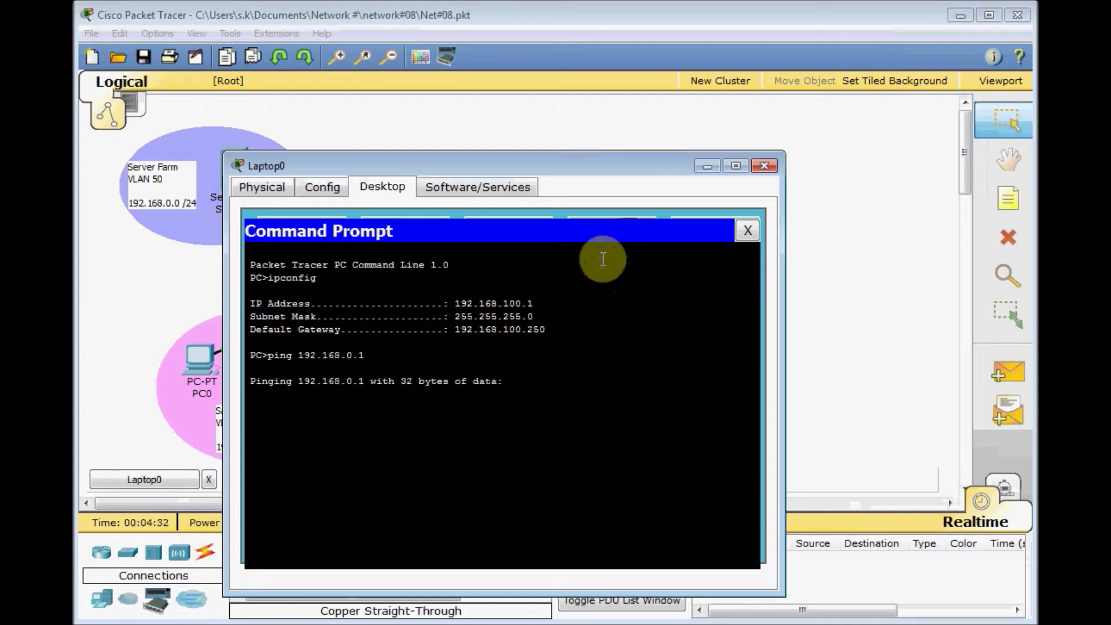
{"action": "left_click", "coordinate": [746, 229]}
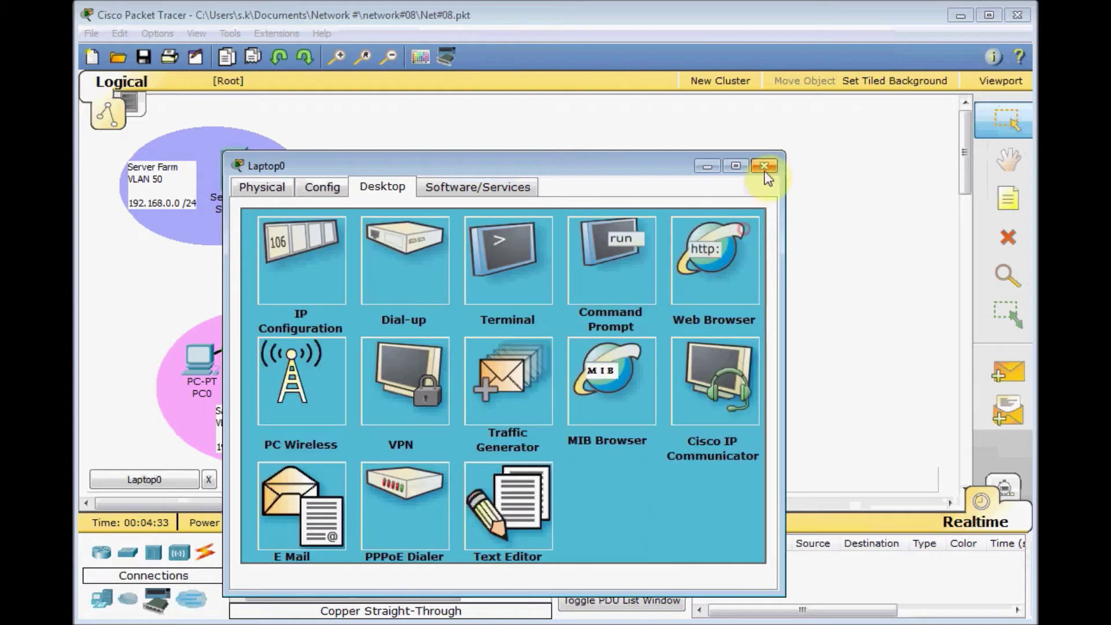
{"action": "left_click", "coordinate": [764, 167]}
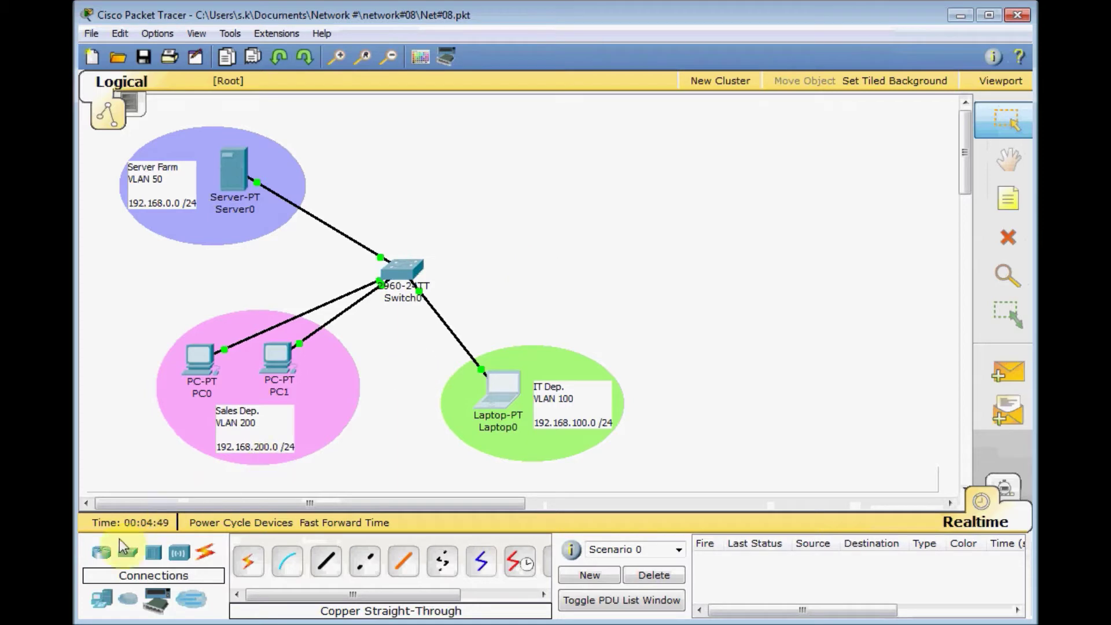
- Add a generic Router0 and cable Switch0 Fa0/1 to Router0 Fa0/0 with copper straight-through
{"action": "left_click", "coordinate": [100, 554]}
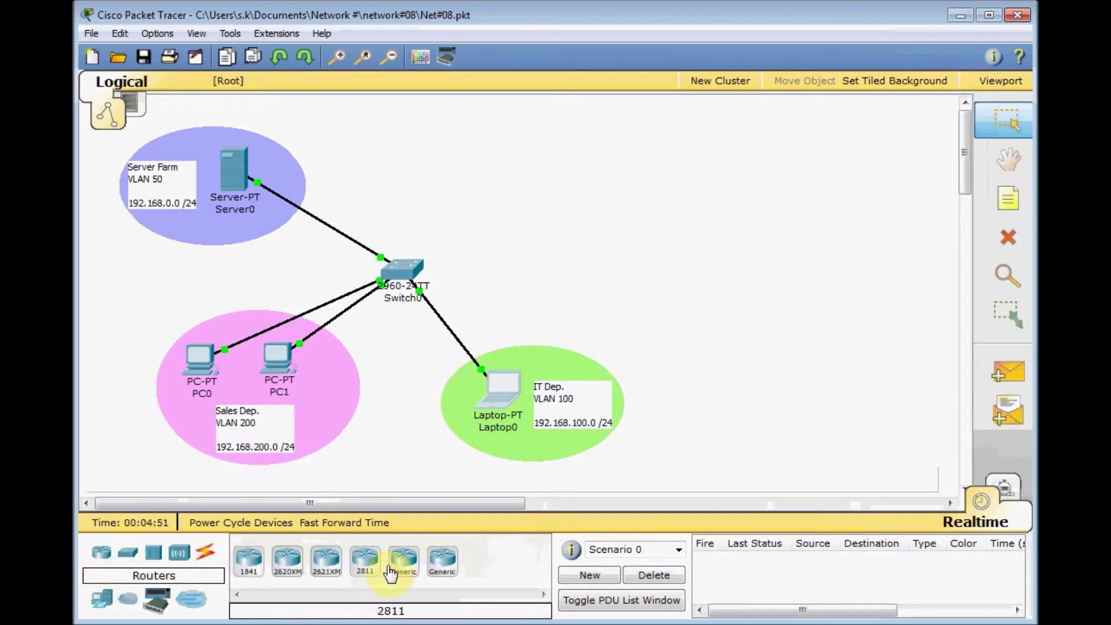
{"action": "left_click_drag", "start_coordinate": [402, 565], "coordinate": [502, 212]}
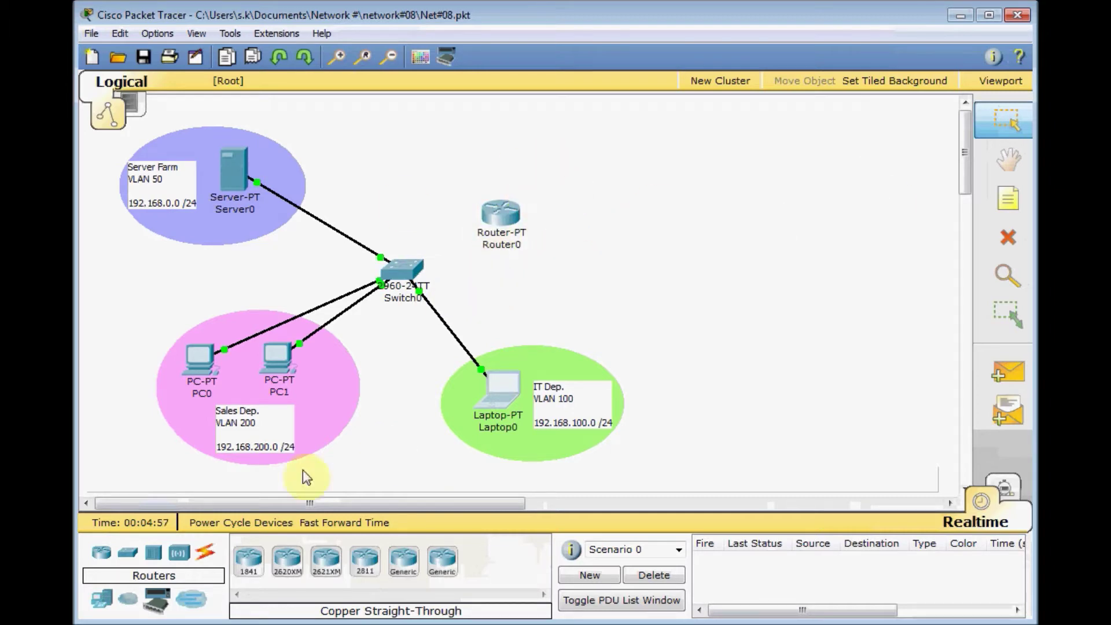
{"action": "left_click", "coordinate": [204, 555]}
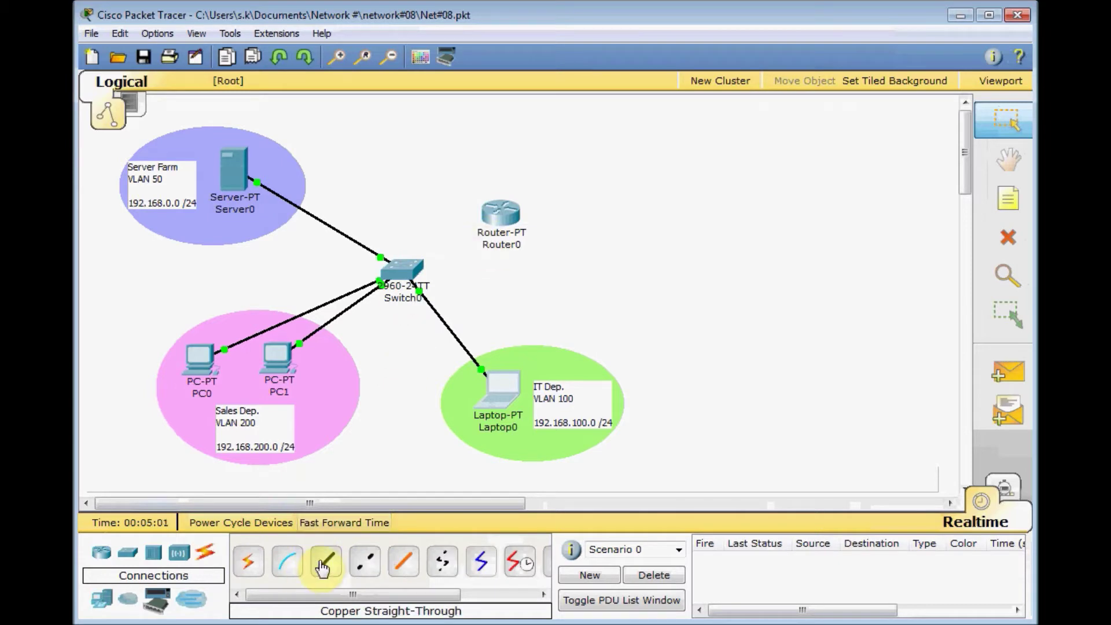
{"action": "left_click", "coordinate": [324, 565]}
{"action": "left_click", "coordinate": [402, 271]}
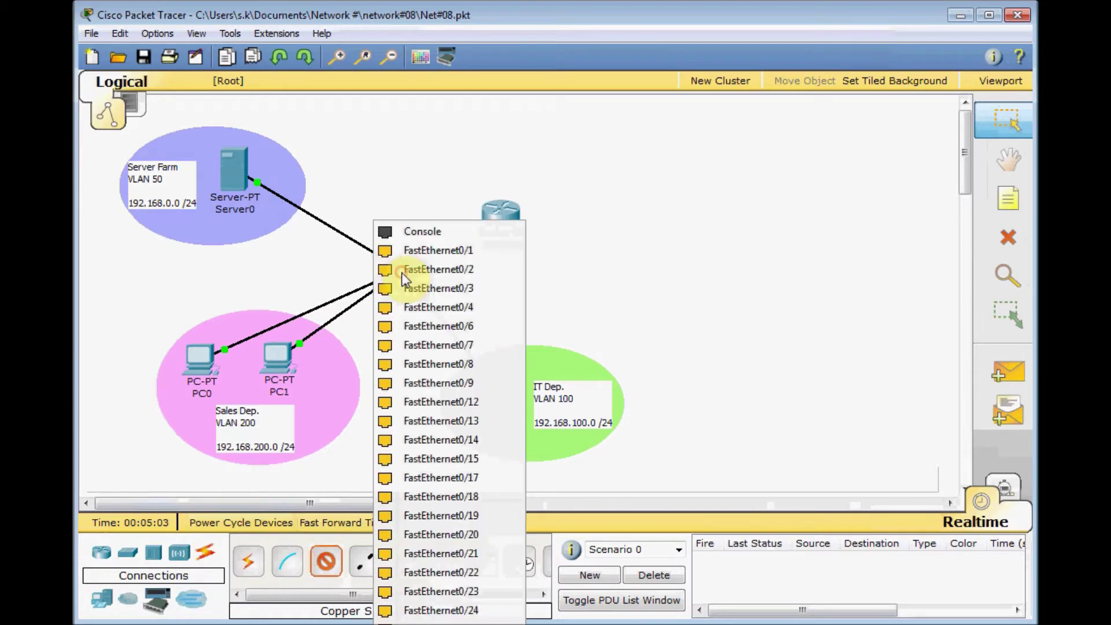
{"action": "left_click", "coordinate": [437, 250]}
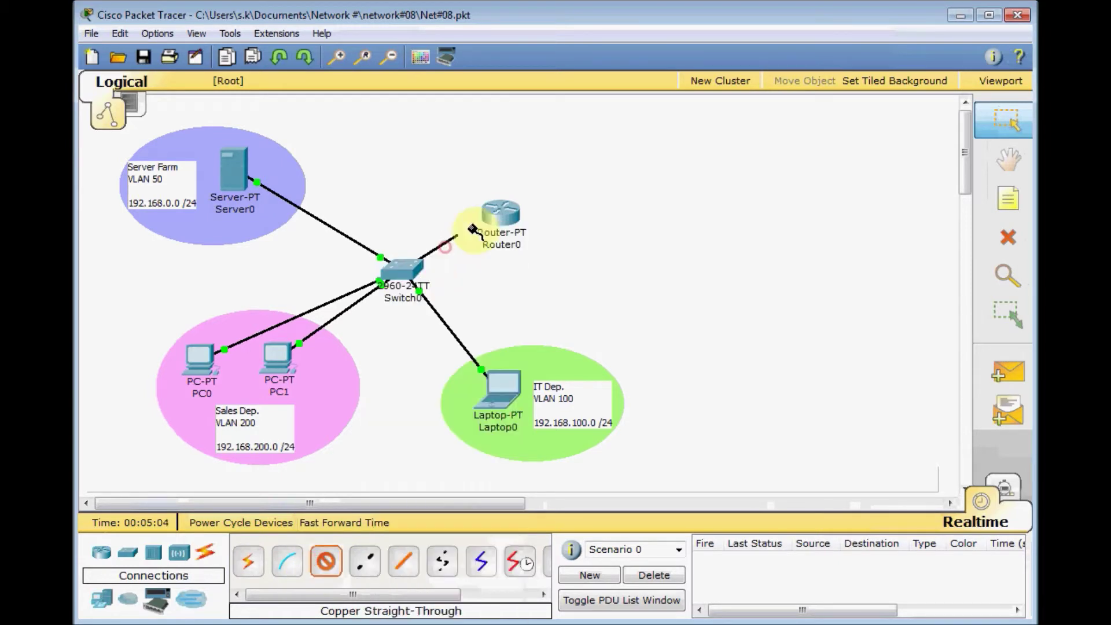
{"action": "left_click", "coordinate": [499, 216]}
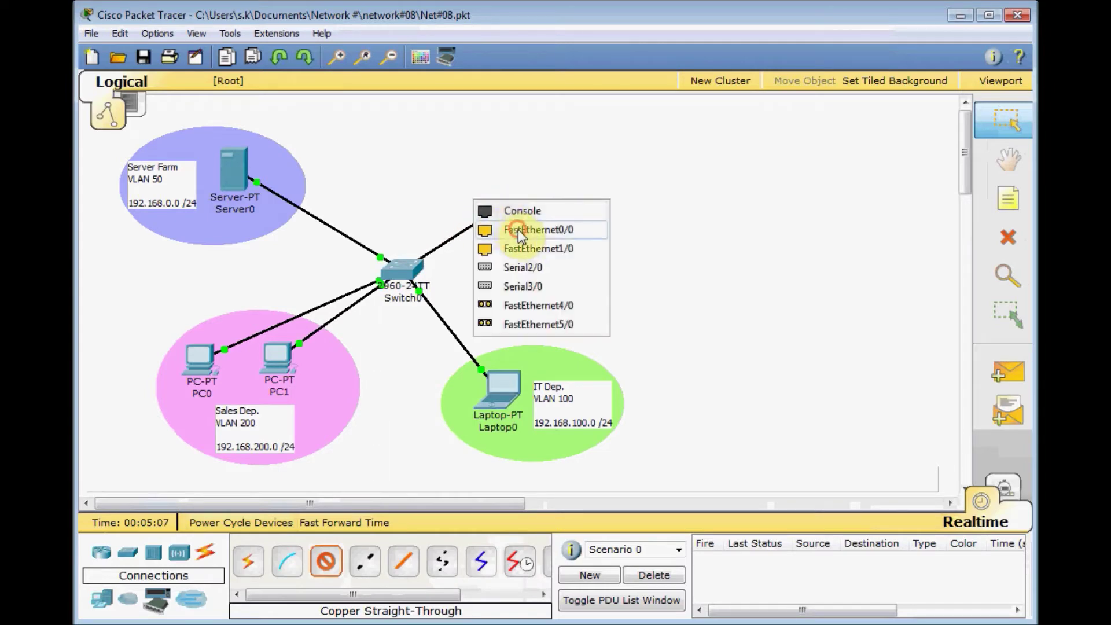
{"action": "left_click", "coordinate": [519, 229]}
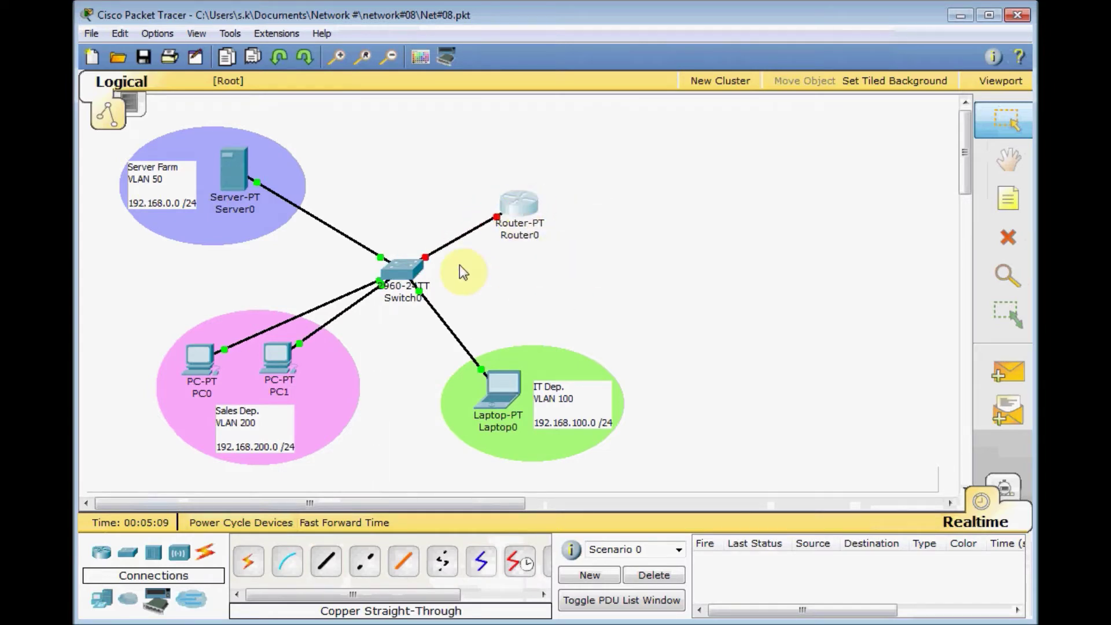
- Label the Switch0–Router0 link with a 'T' note placed beside it
{"action": "left_click", "coordinate": [1005, 205]}
{"action": "left_click", "coordinate": [445, 229]}
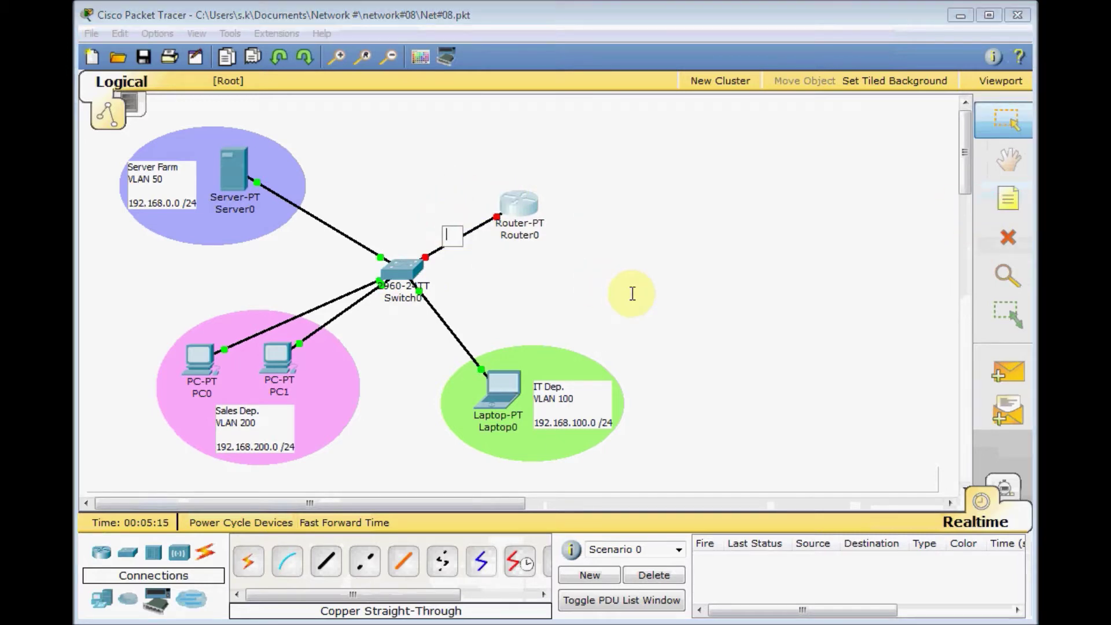
{"action": "type", "text": "T"}
{"action": "left_click", "coordinate": [613, 296]}
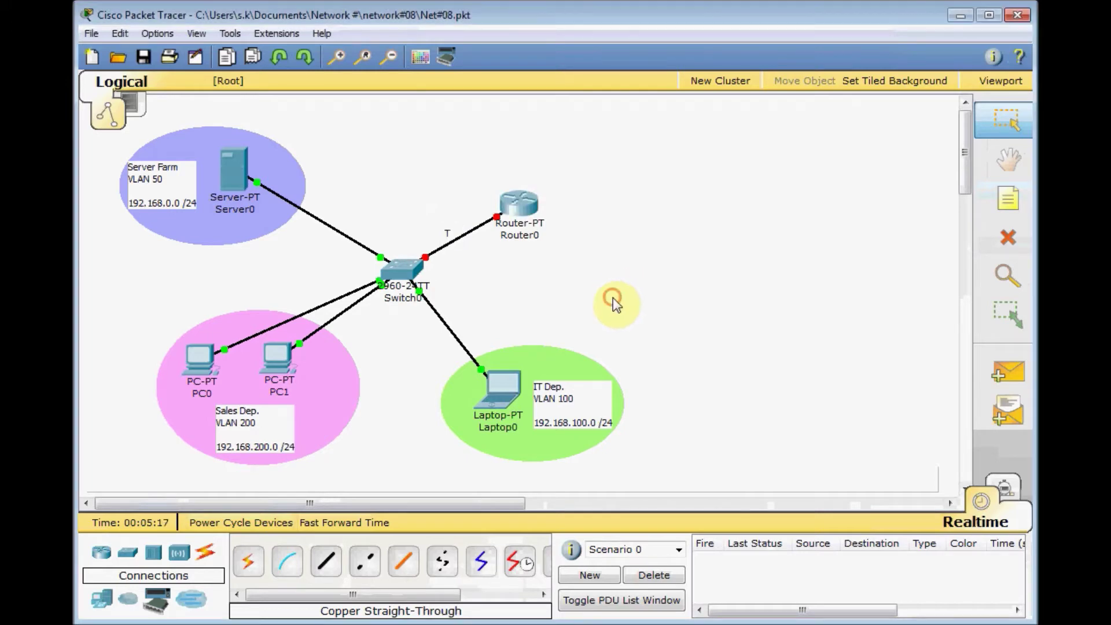
{"action": "left_click_drag", "start_coordinate": [445, 242], "coordinate": [452, 237]}
- On Switch0's console, enter the FastEthernet0/1 interface configuration
{"action": "left_click", "coordinate": [403, 273]}
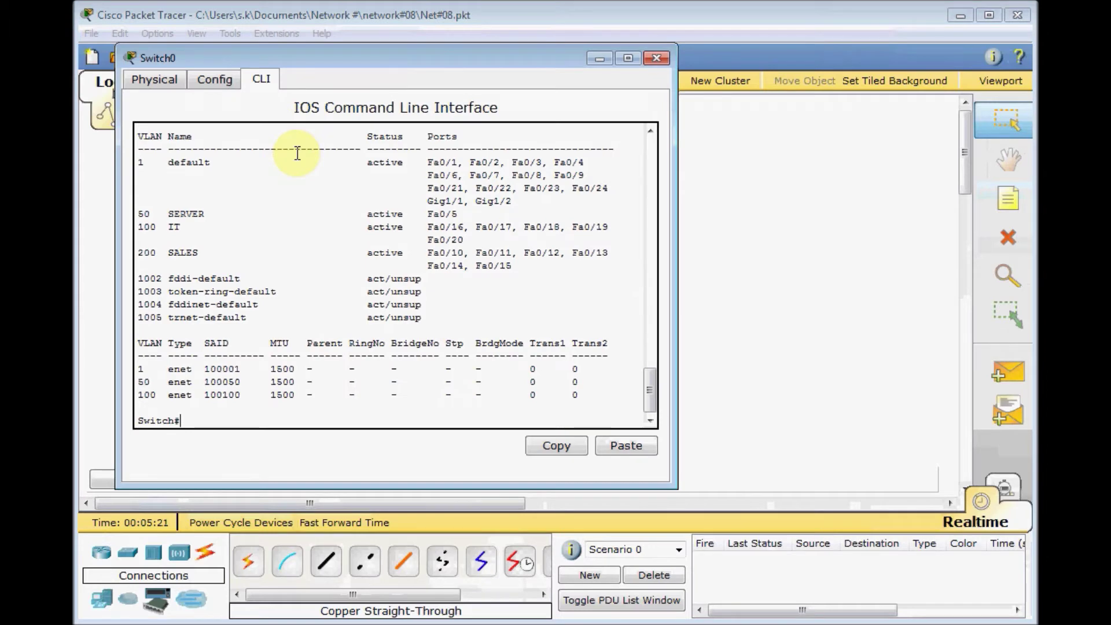
{"action": "key", "text": "Return"}
{"action": "key", "text": "Return"}
{"action": "type", "text": "con"}
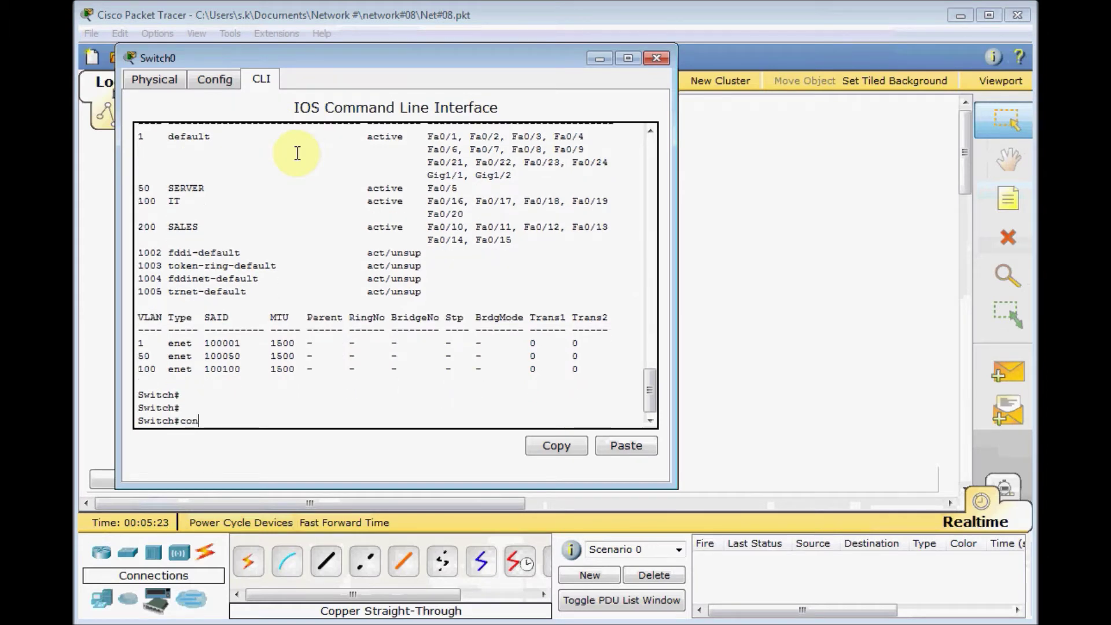
{"action": "type", "text": "f t"}
{"action": "key", "text": "Return"}
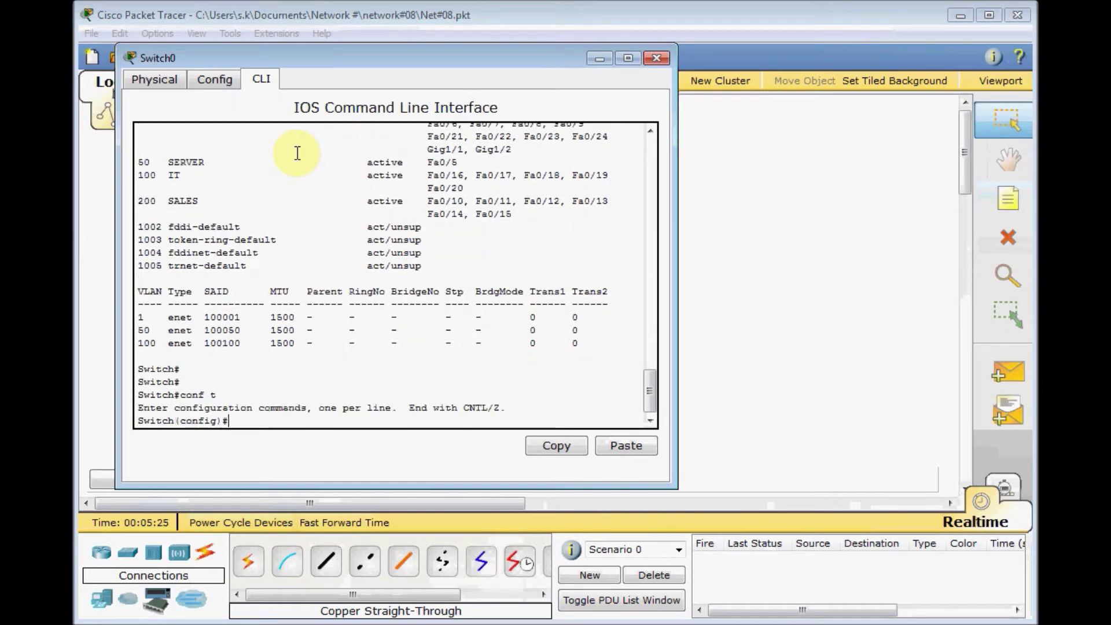
{"action": "type", "text": "int fa 0/1"}
{"action": "key", "text": "Return"}
- Set FastEthernet0/1 to switchport mode trunk, enable it with no shut, and return to privileged mode
{"action": "type", "text": "sw"}
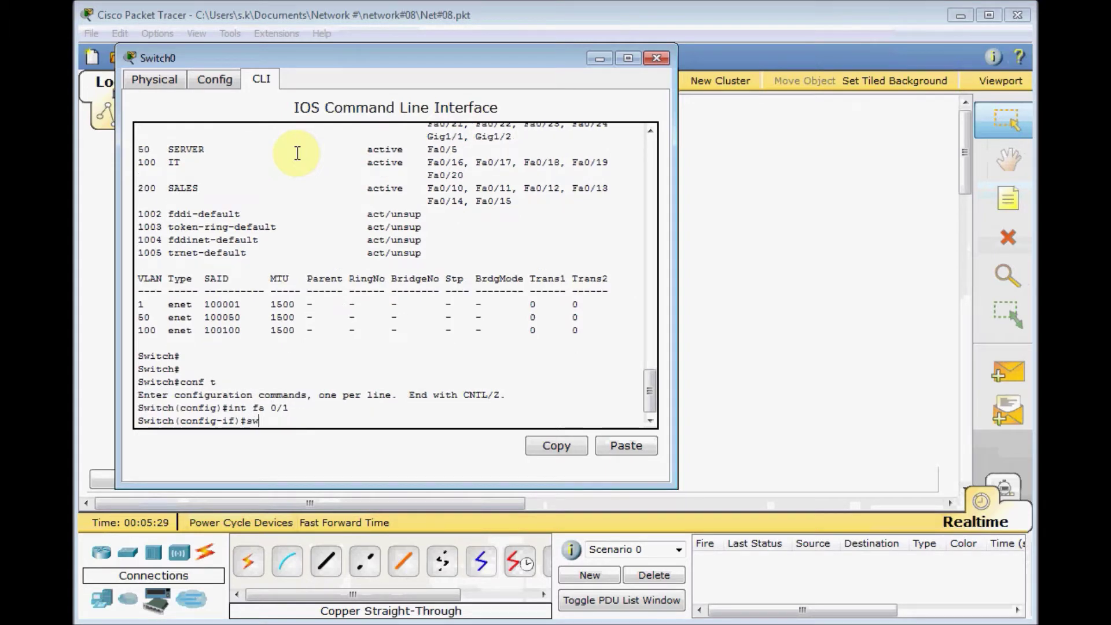
{"action": "type", "text": "i"}
{"action": "key", "text": "Tab"}
{"action": "type", "text": "mo"}
{"action": "key", "text": "Tab"}
{"action": "type", "text": "tr"}
{"action": "key", "text": "Tab"}
{"action": "key", "text": "Return"}
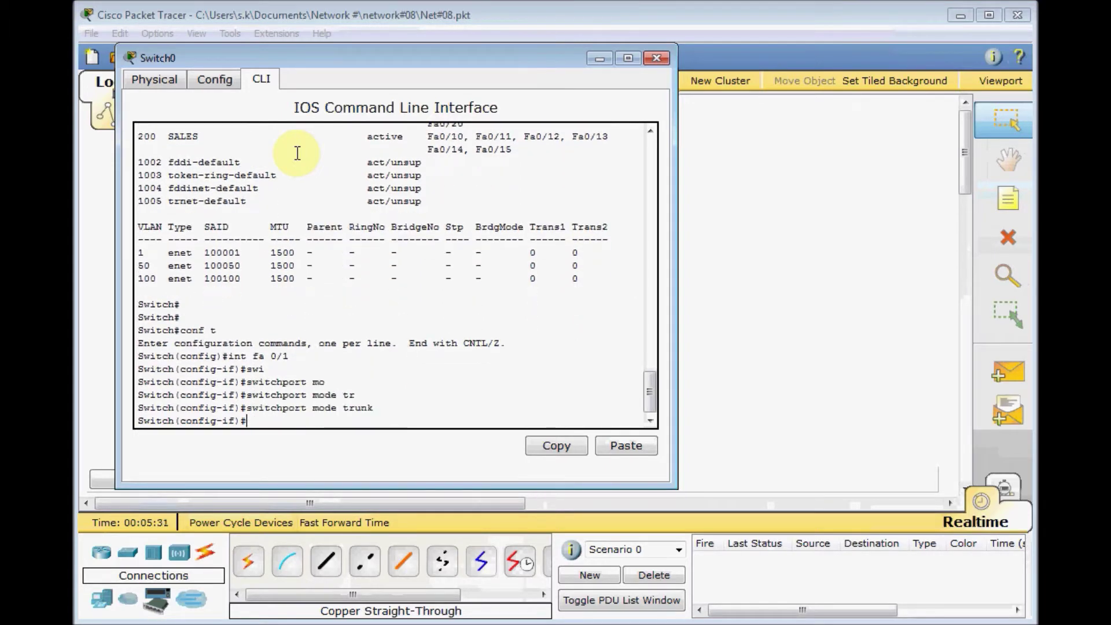
{"action": "type", "text": "swi"}
{"action": "key", "text": "Tab"}
{"action": "type", "text": "tr"}
{"action": "key", "text": "Tab"}
{"action": "type", "text": "?"}
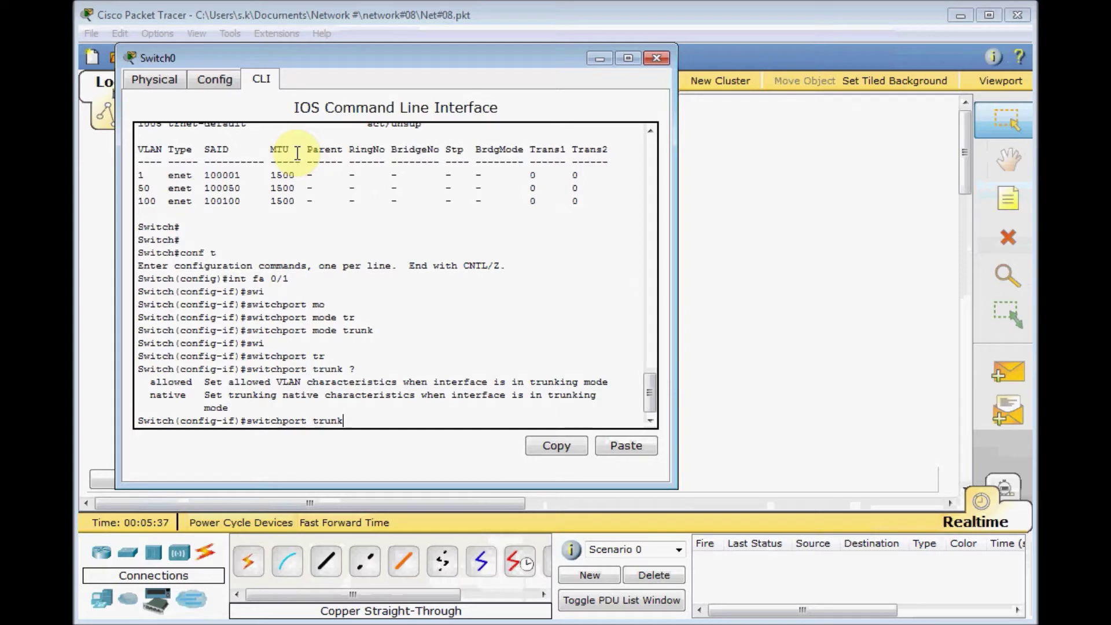
{"action": "key", "text": "BackSpace"}
{"action": "key", "text": "BackSpace"}
{"action": "key", "text": "BackSpace"}
{"action": "key", "text": "BackSpace"}
{"action": "key", "text": "BackSpace"}
{"action": "key", "text": "BackSpace"}
{"action": "key", "text": "BackSpace"}
{"action": "key", "text": "BackSpace"}
{"action": "key", "text": "BackSpace"}
{"action": "key", "text": "BackSpace"}
{"action": "key", "text": "BackSpace"}
{"action": "key", "text": "BackSpace"}
{"action": "key", "text": "BackSpace"}
{"action": "key", "text": "BackSpace"}
{"action": "key", "text": "BackSpace"}
{"action": "key", "text": "BackSpace"}
{"action": "key", "text": "BackSpace"}
{"action": "type", "text": "no shut"}
{"action": "key", "text": "Return"}
{"action": "key", "text": "ctrl+z"}
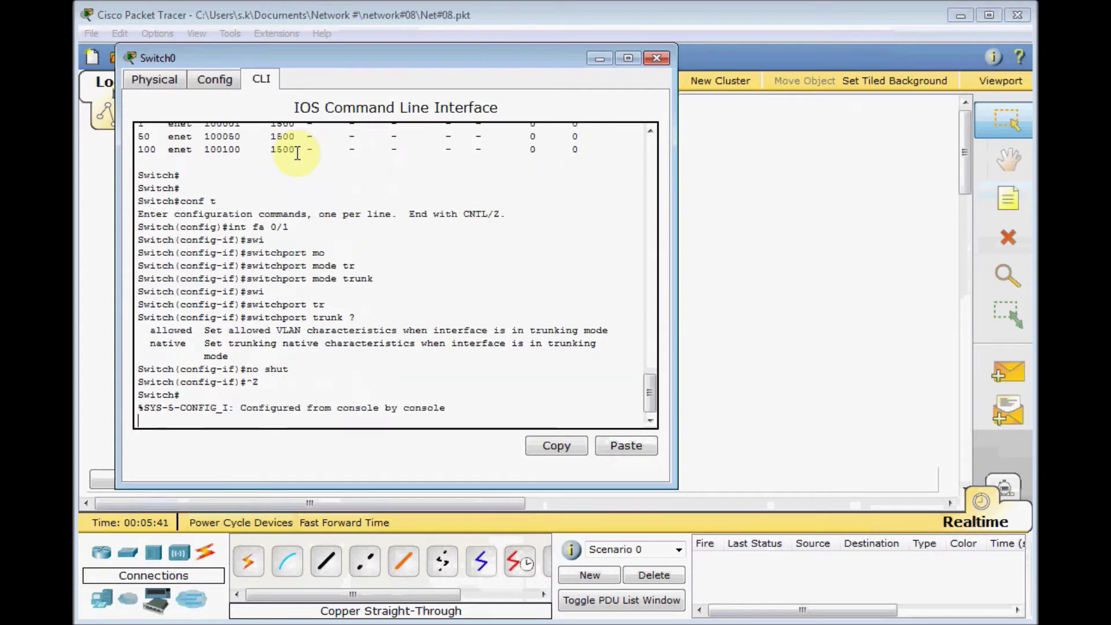
{"action": "key", "text": "Return"}
{"action": "key", "text": "Return"}
- Confirm Fa0/1 appears in the switch's trunk list with show interfaces trunk
{"action": "type", "text": "sh int"}
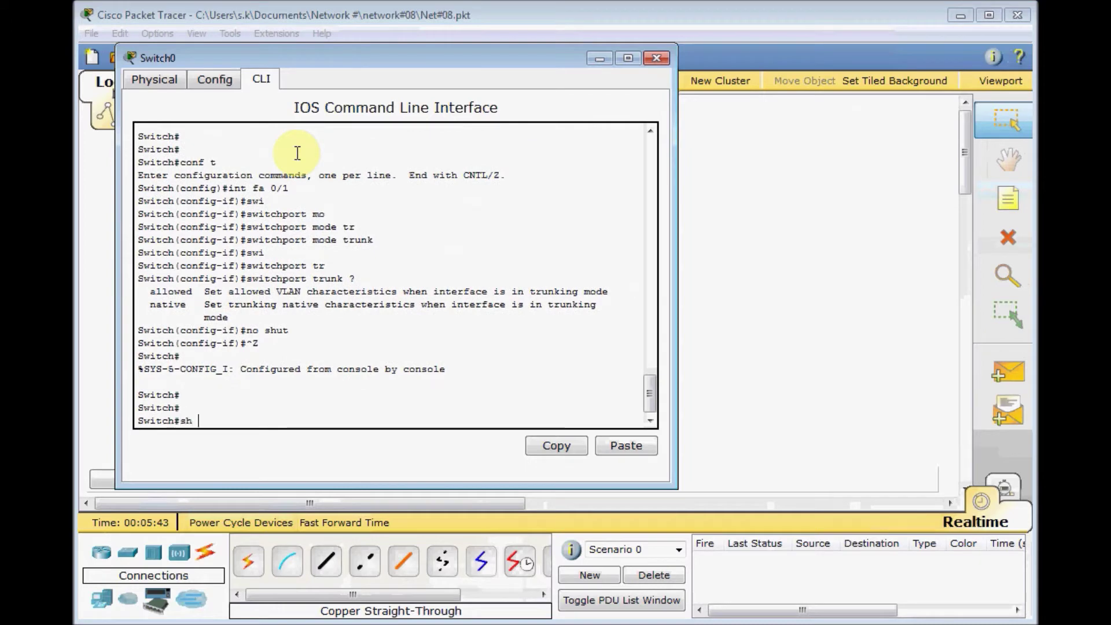
{"action": "key", "text": "Tab"}
{"action": "type", "text": "tr"}
{"action": "key", "text": "Tab"}
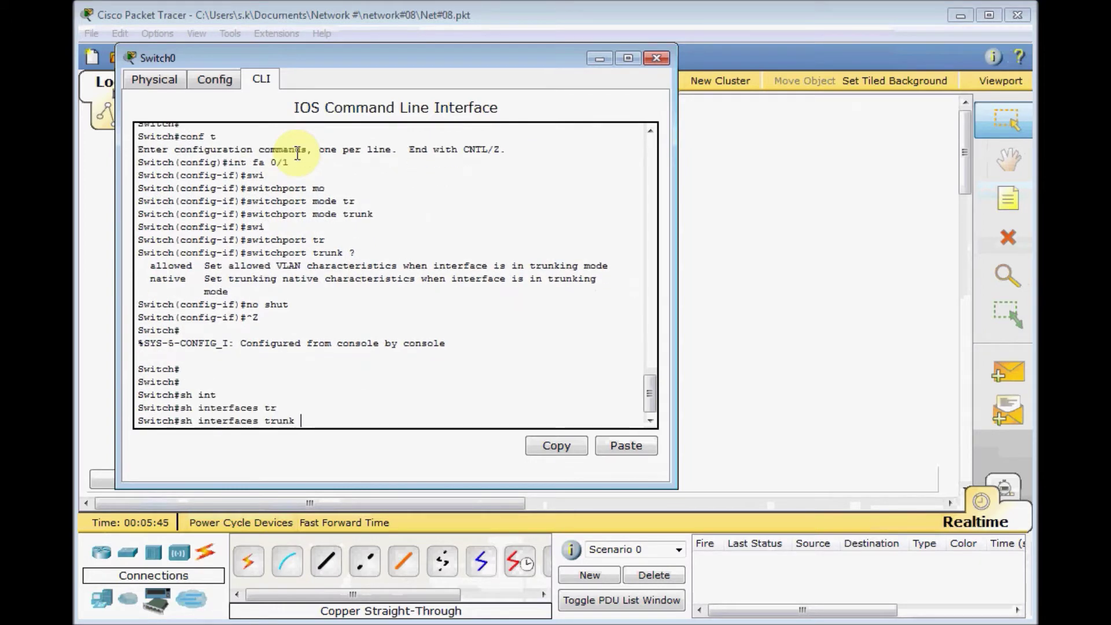
{"action": "key", "text": "Return"}
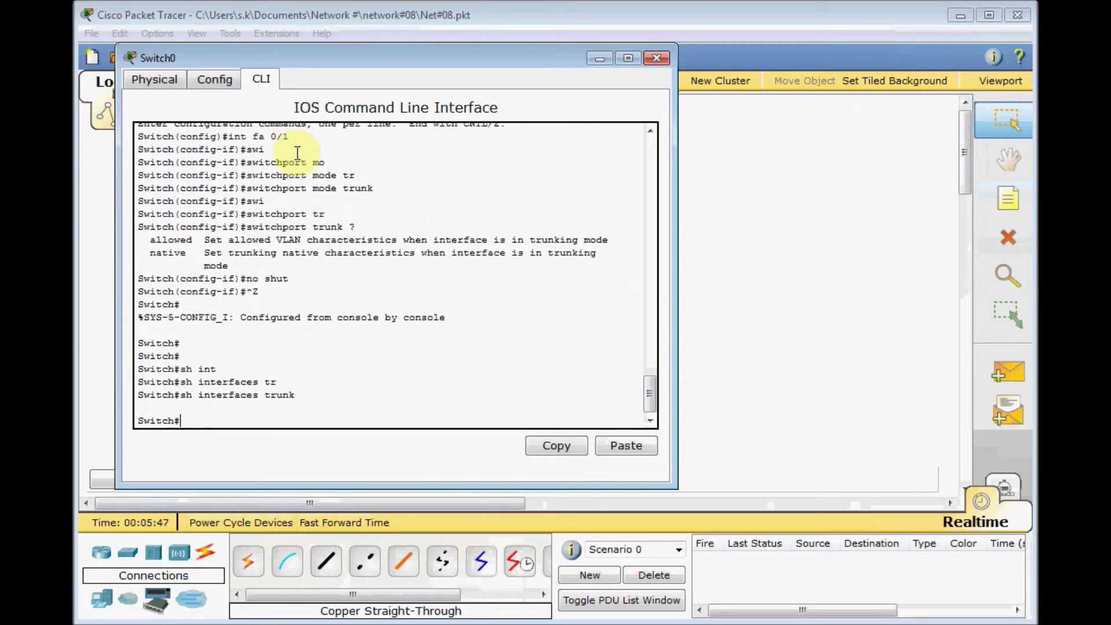
{"action": "key", "text": "Up"}
{"action": "type", "text": "?"}
{"action": "key", "text": "Return"}
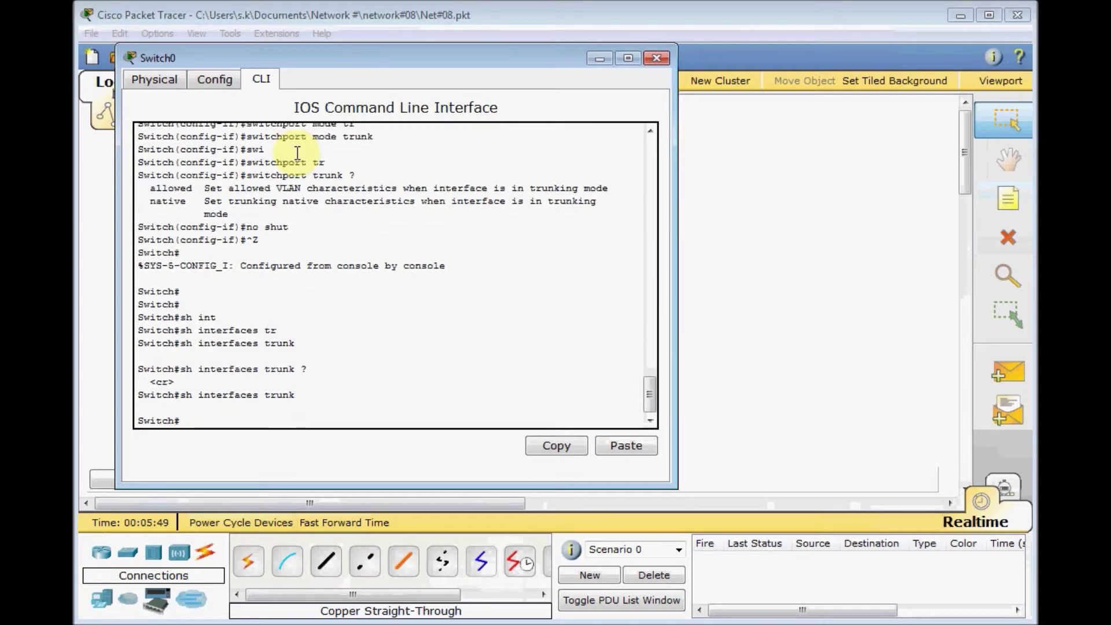
- Check Fa0/1's trunk mode in the running configuration, then log out of the switch console
{"action": "type", "text": "sh run"}
{"action": "key", "text": "Return"}
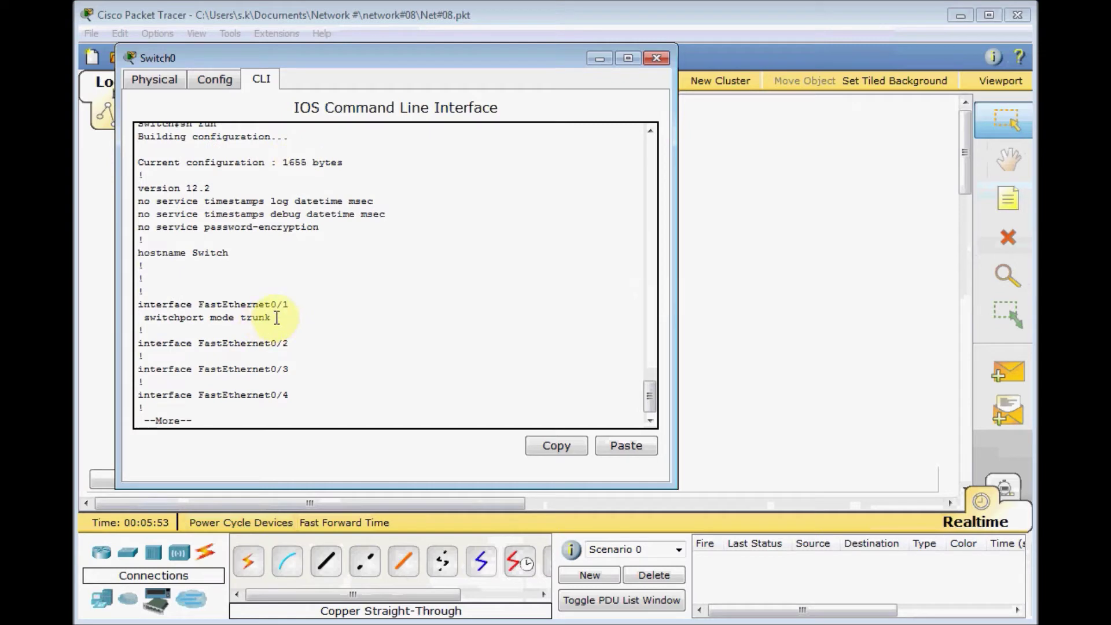
{"action": "left_click_drag", "start_coordinate": [271, 317], "coordinate": [163, 304]}
{"action": "left_click", "coordinate": [322, 338]}
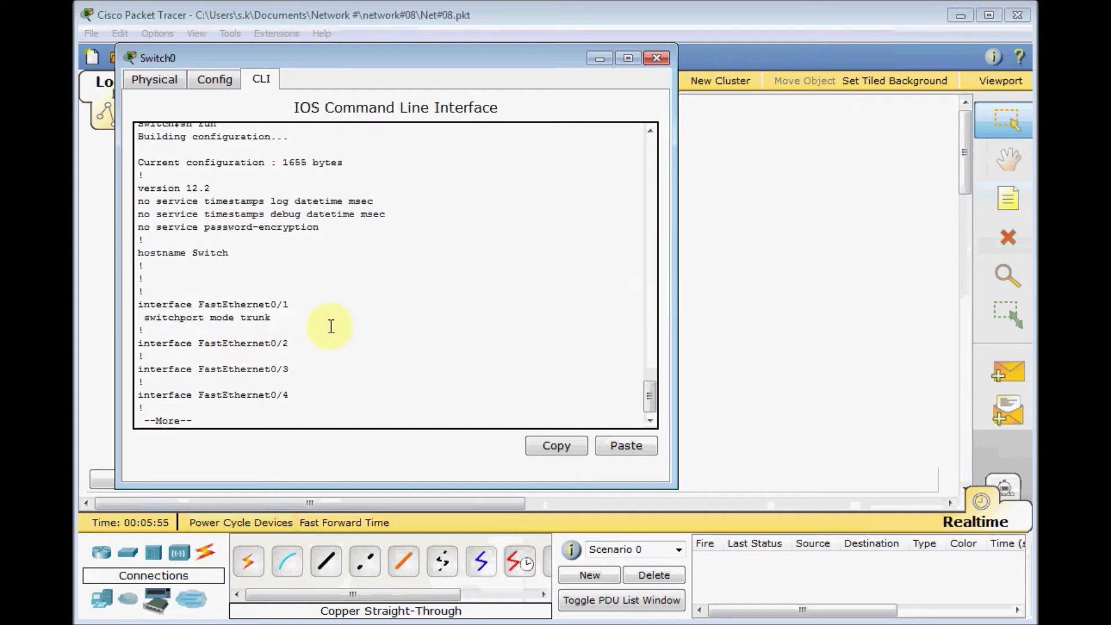
{"action": "key", "text": "ctrl+c"}
{"action": "type", "text": "exit"}
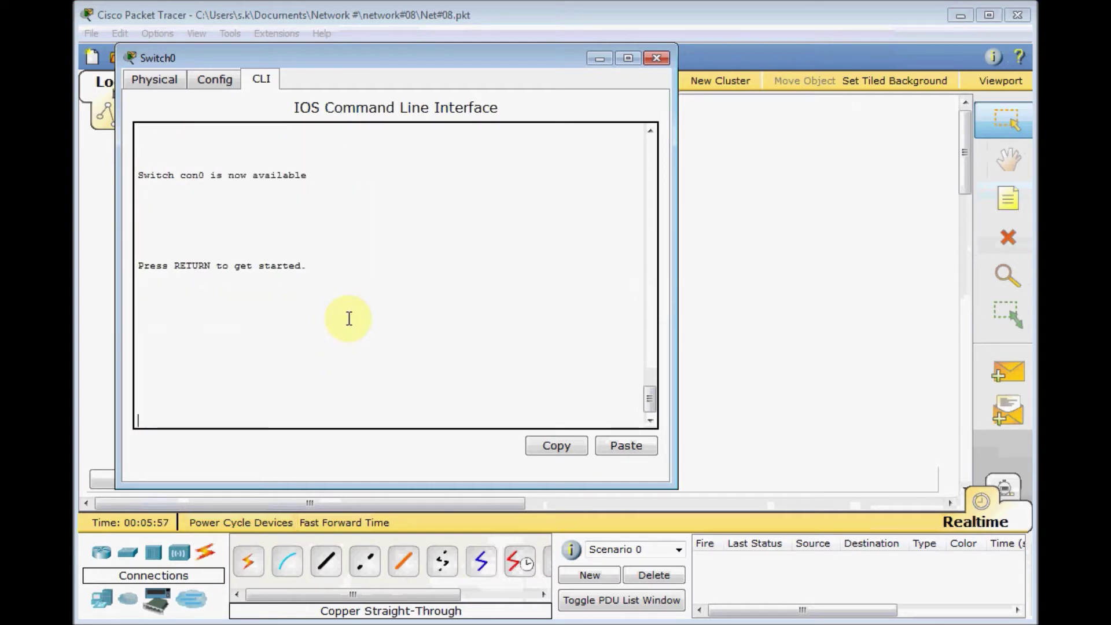
{"action": "key", "text": "Return"}
- Open Router0's console and decline the initial configuration dialog
{"action": "left_click", "coordinate": [657, 58]}
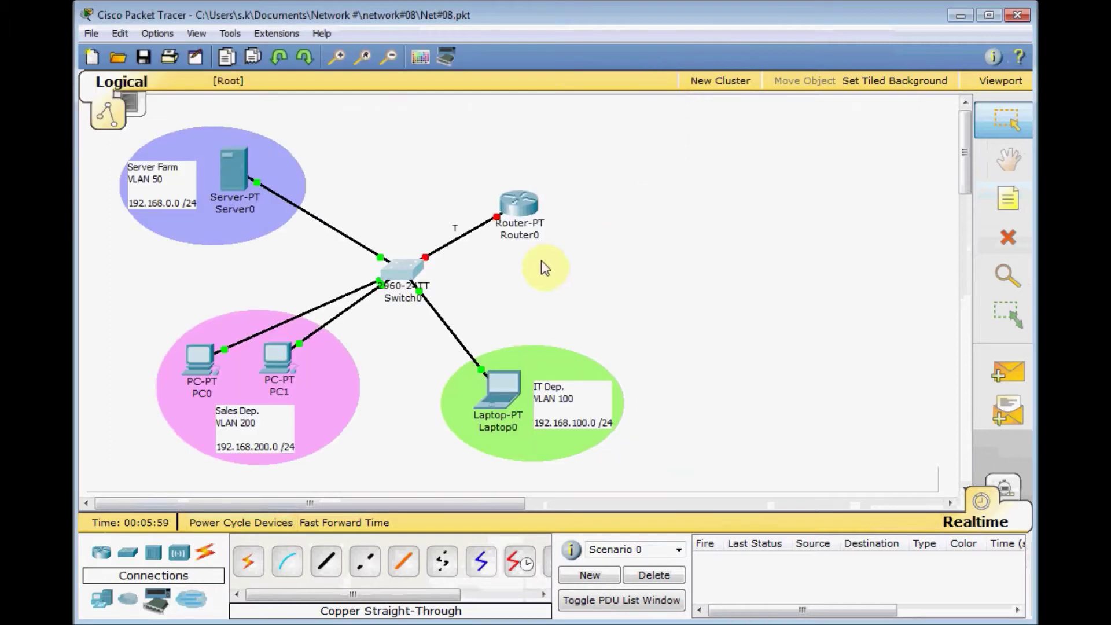
{"action": "left_click", "coordinate": [524, 213]}
{"action": "left_click", "coordinate": [325, 142]}
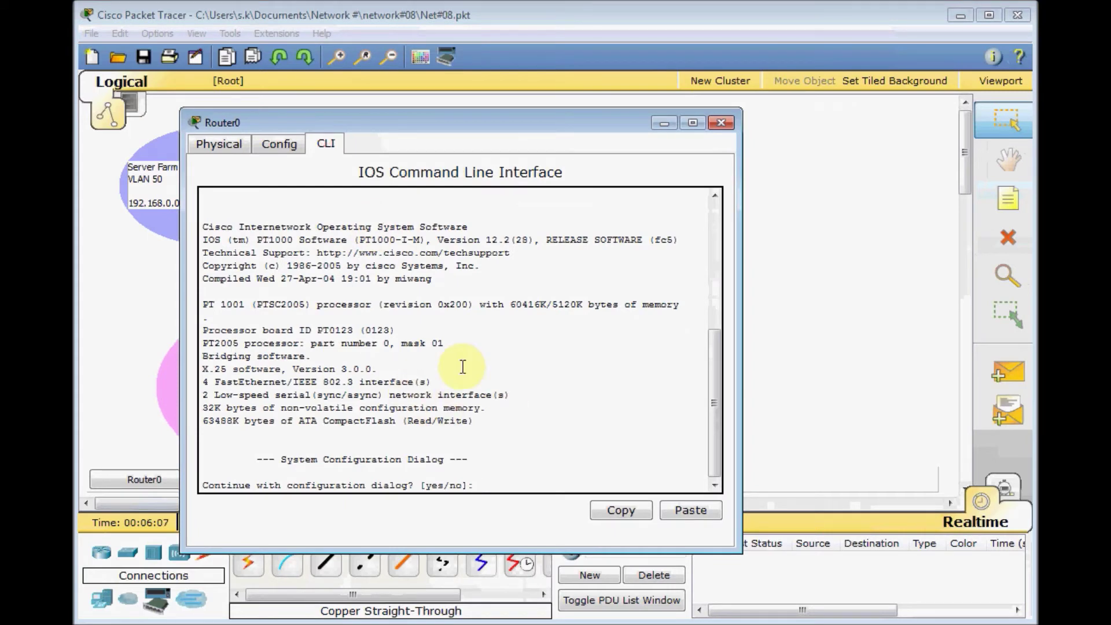
{"action": "type", "text": "n"}
{"action": "key", "text": "Return"}
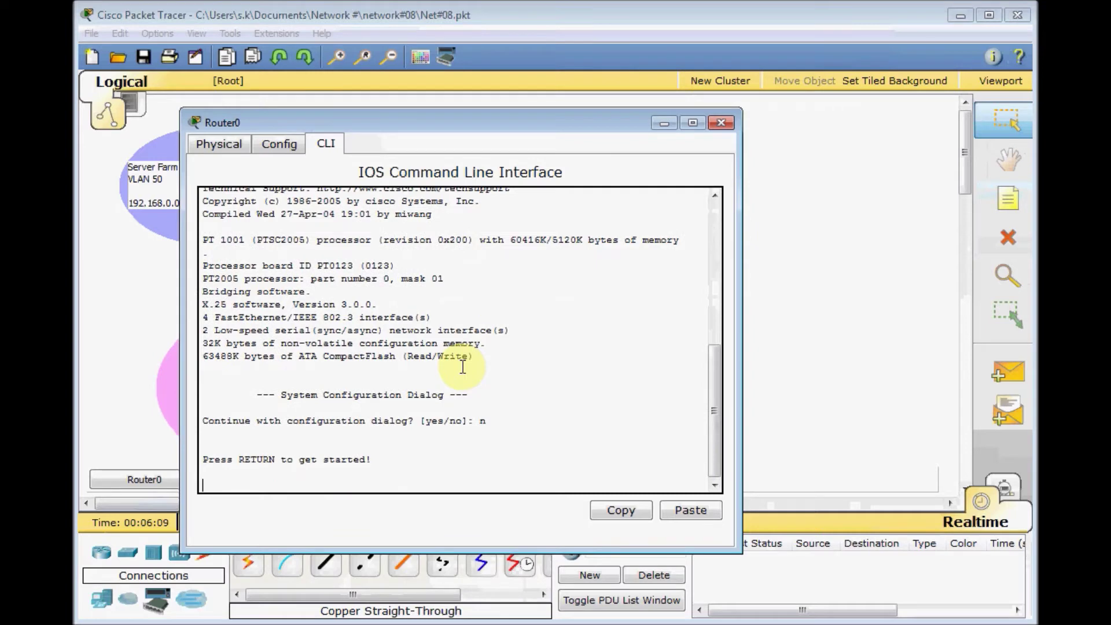
{"action": "key", "text": "Return"}
{"action": "key", "text": "Return"}
- Enter global configuration and list Router0's interfaces, all unassigned and administratively down
{"action": "type", "text": "en"}
{"action": "key", "text": "Return"}
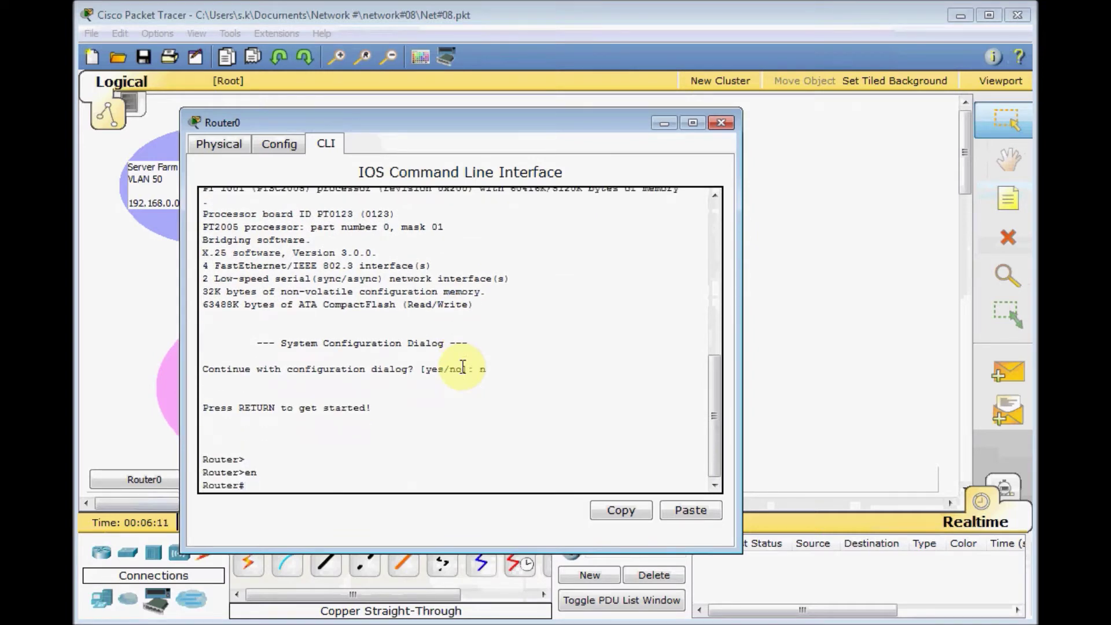
{"action": "key", "text": "Return"}
{"action": "type", "text": "conf t"}
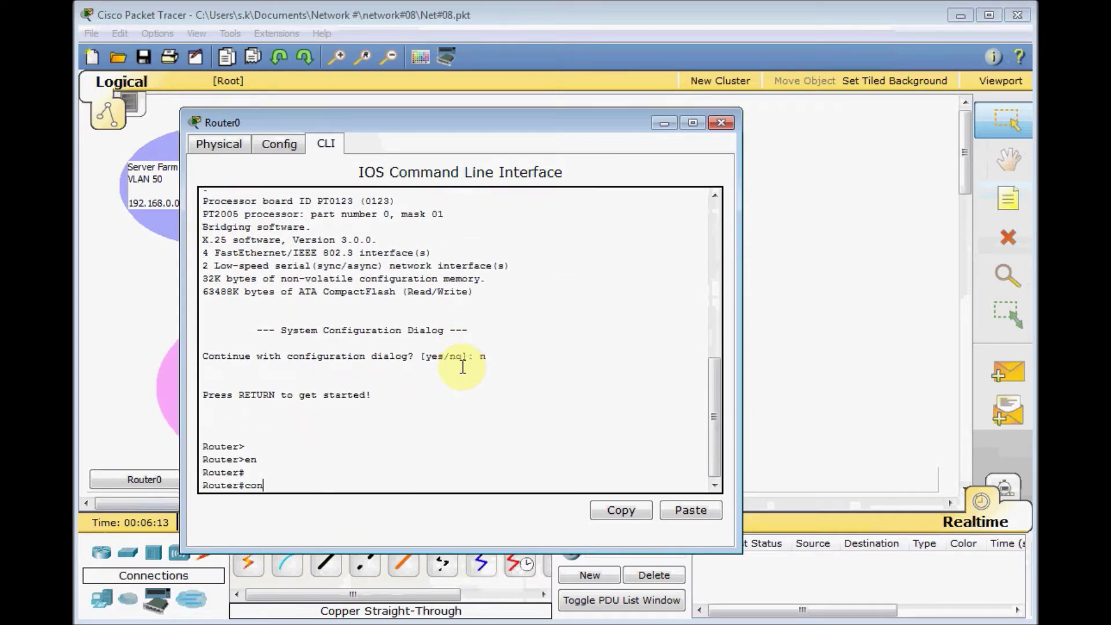
{"action": "key", "text": "Return"}
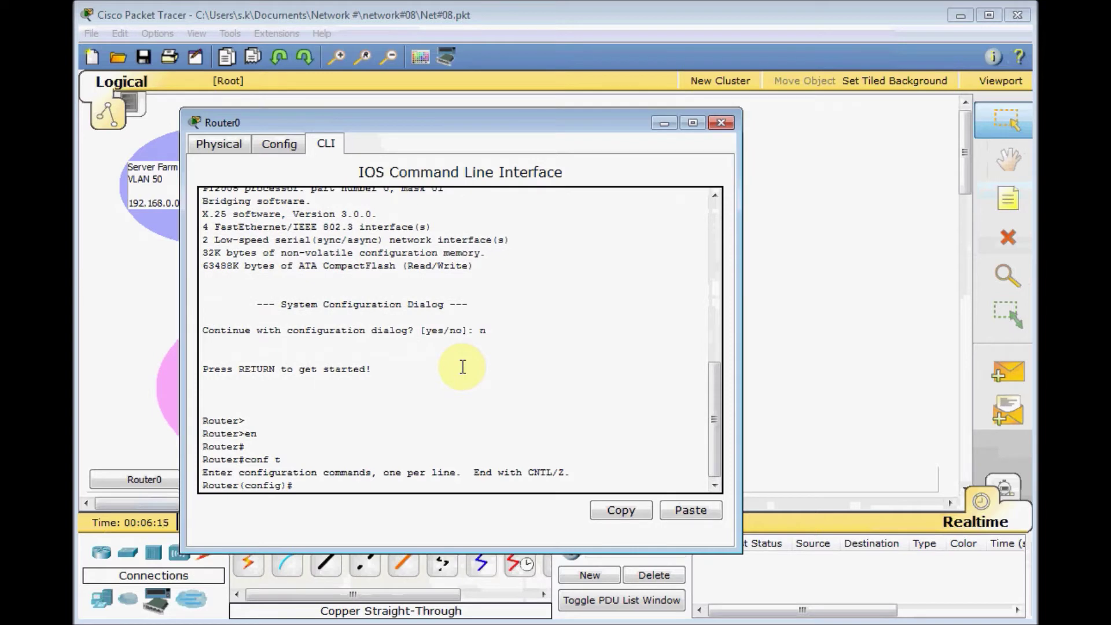
{"action": "type", "text": "do sh ip int brie"}
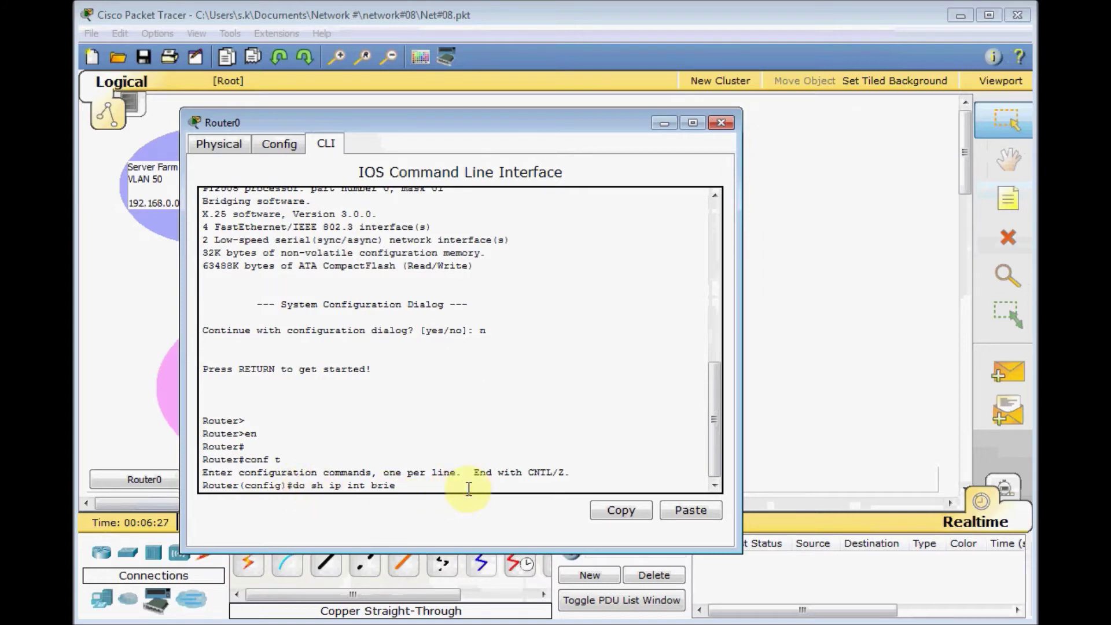
{"action": "key", "text": "Return"}
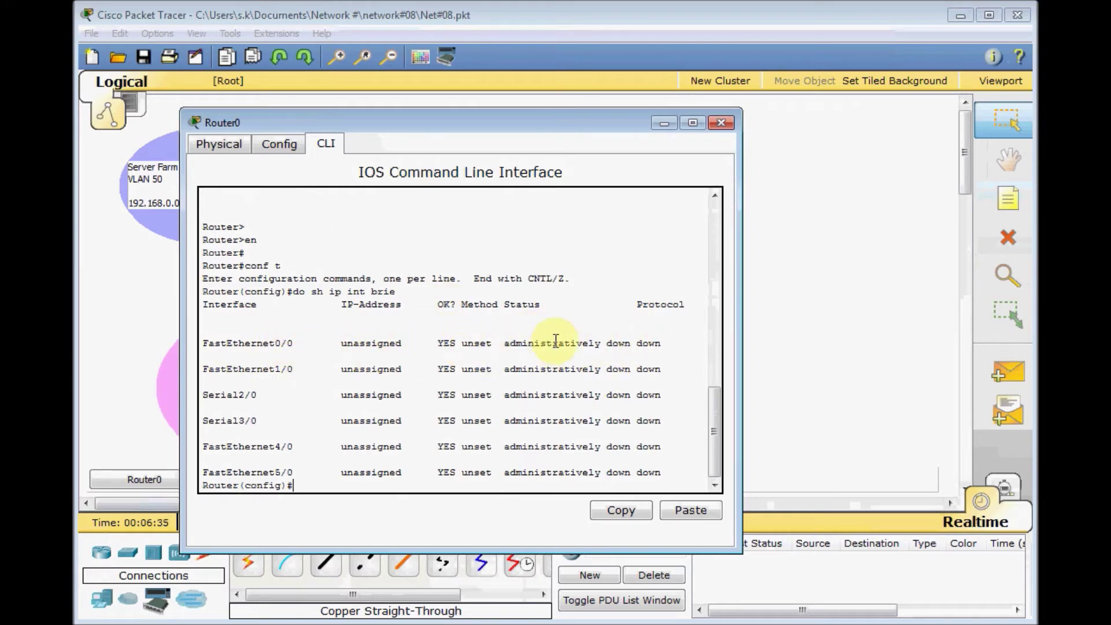
- Bring Router0's FastEthernet0/0 up with no shutdown and return to global configuration
{"action": "left_click_drag", "start_coordinate": [505, 127], "coordinate": [878, 112]}
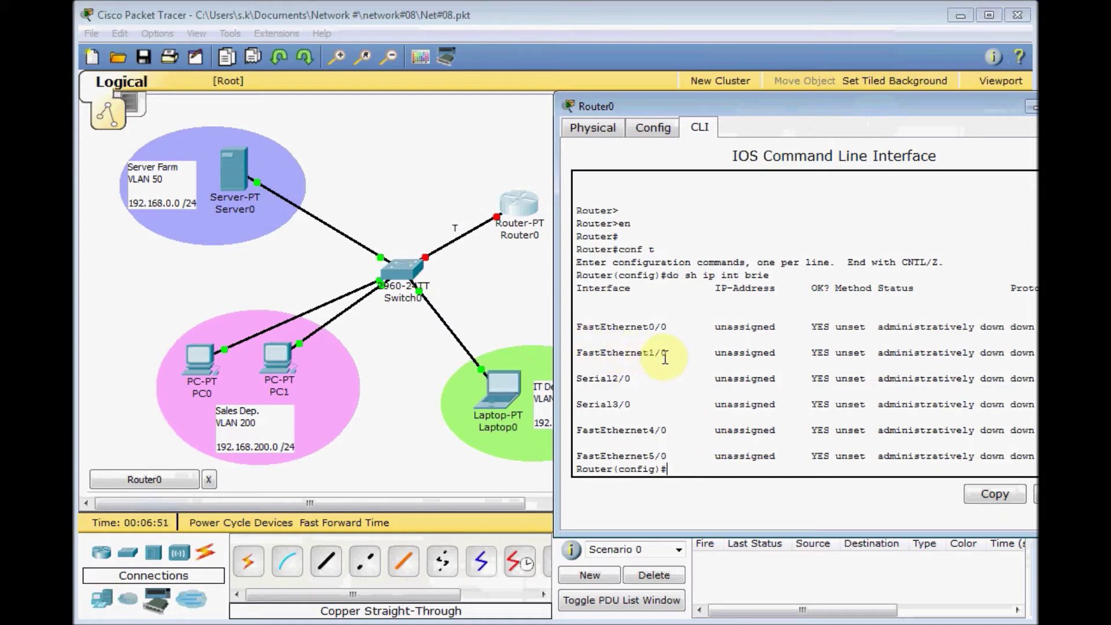
{"action": "type", "text": "int fa 0/0"}
{"action": "key", "text": "Return"}
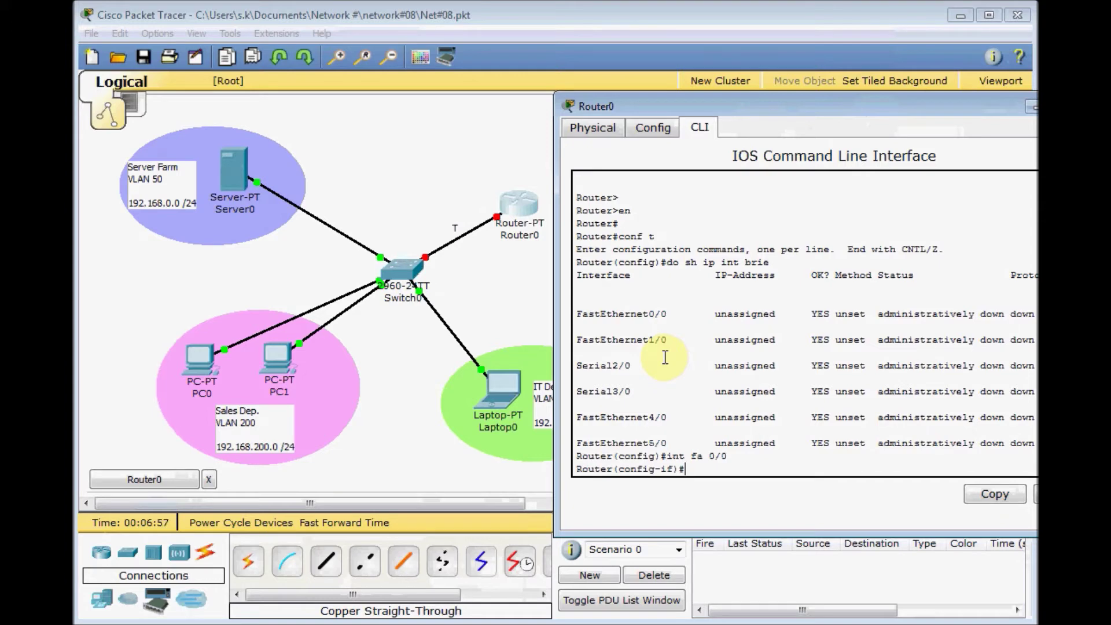
{"action": "type", "text": "no shut"}
{"action": "key", "text": "Return"}
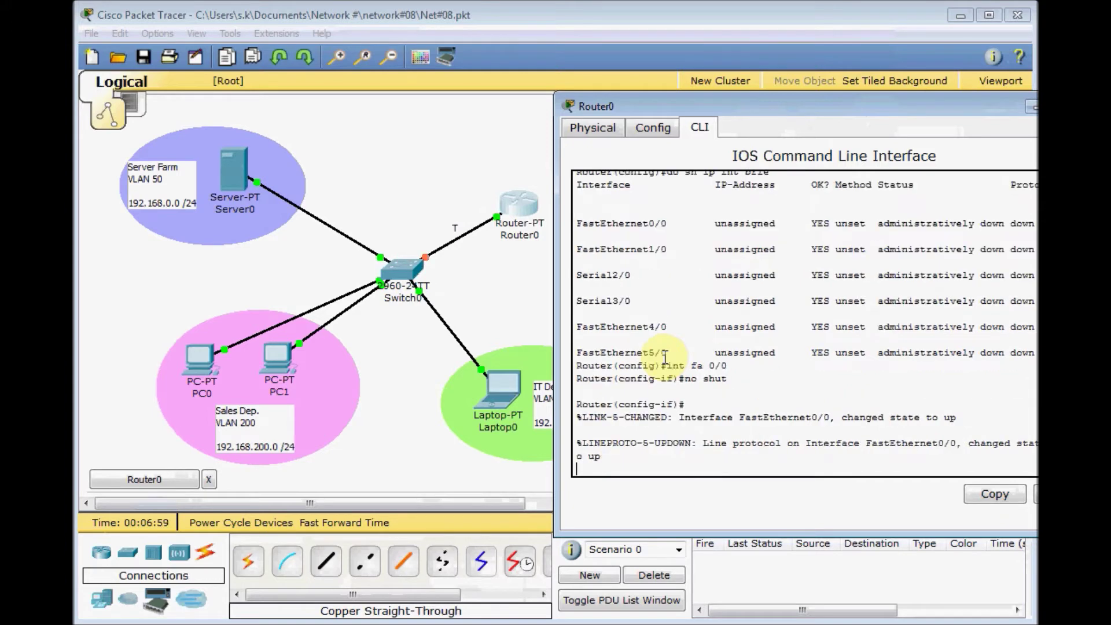
{"action": "key", "text": "Return"}
{"action": "key", "text": "Return"}
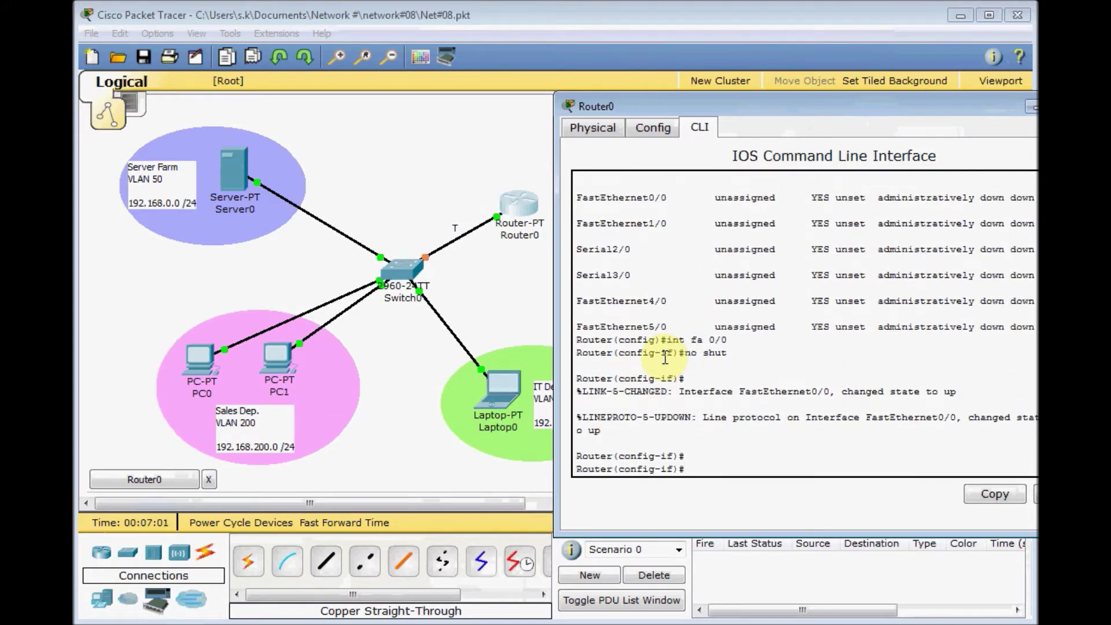
{"action": "type", "text": "exit"}
{"action": "key", "text": "Return"}
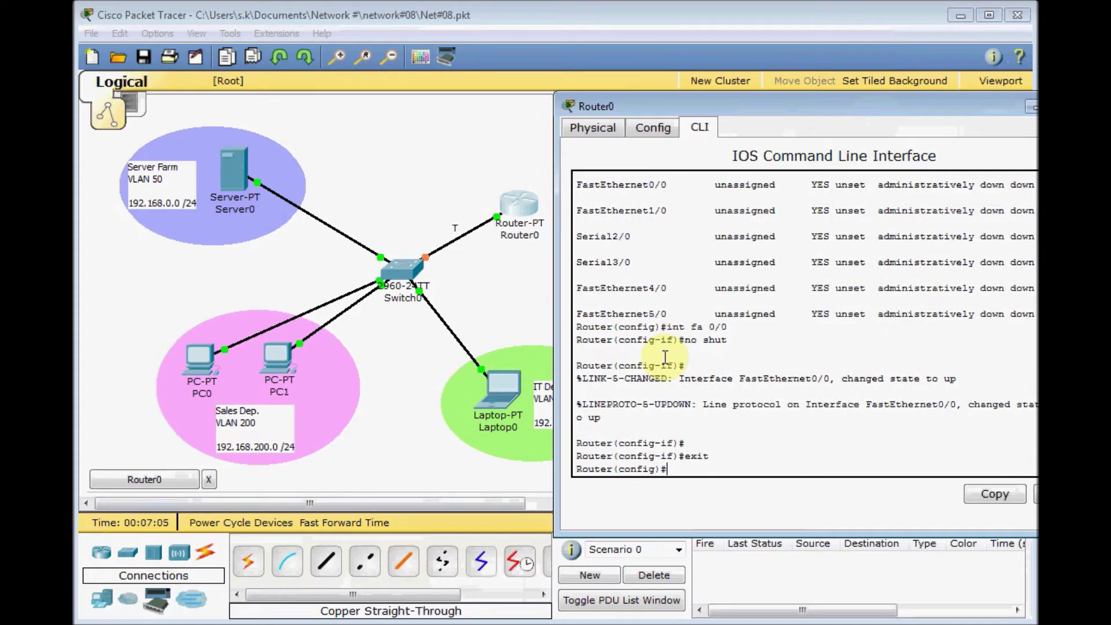
{"action": "type", "text": "int fa 0/0.50"}
- Create subinterface FastEthernet0/0.50 with encapsulation dot1Q 50
{"action": "key", "text": "BackSpace"}
{"action": "key", "text": "BackSpace"}
{"action": "type", "text": "?"}
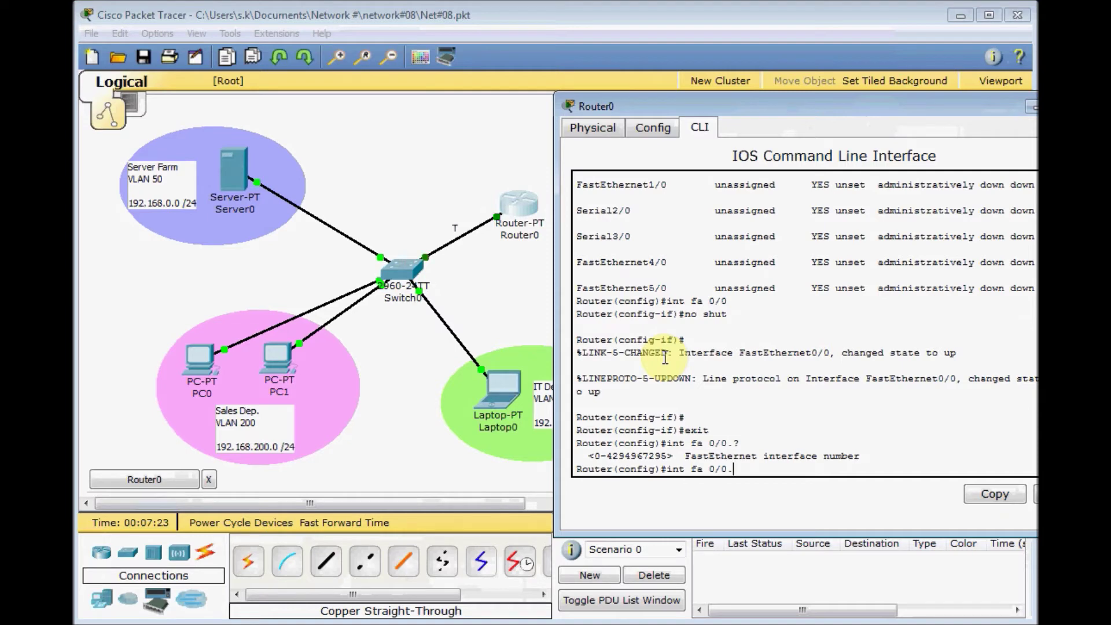
{"action": "type", "text": "50"}
{"action": "key", "text": "Return"}
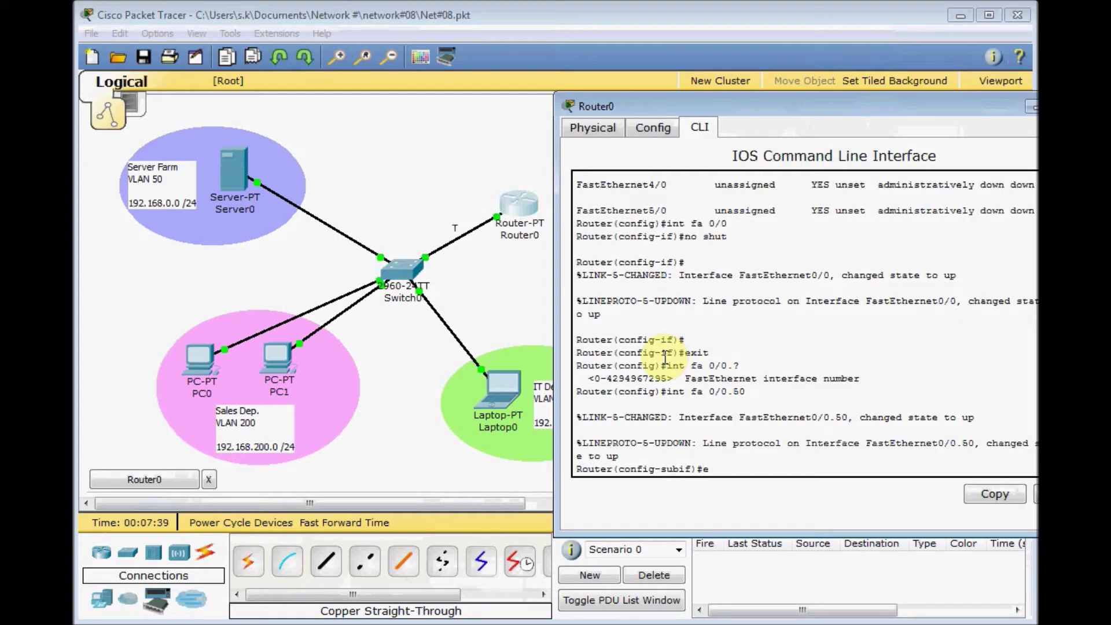
{"action": "type", "text": "n"}
{"action": "key", "text": "Tab"}
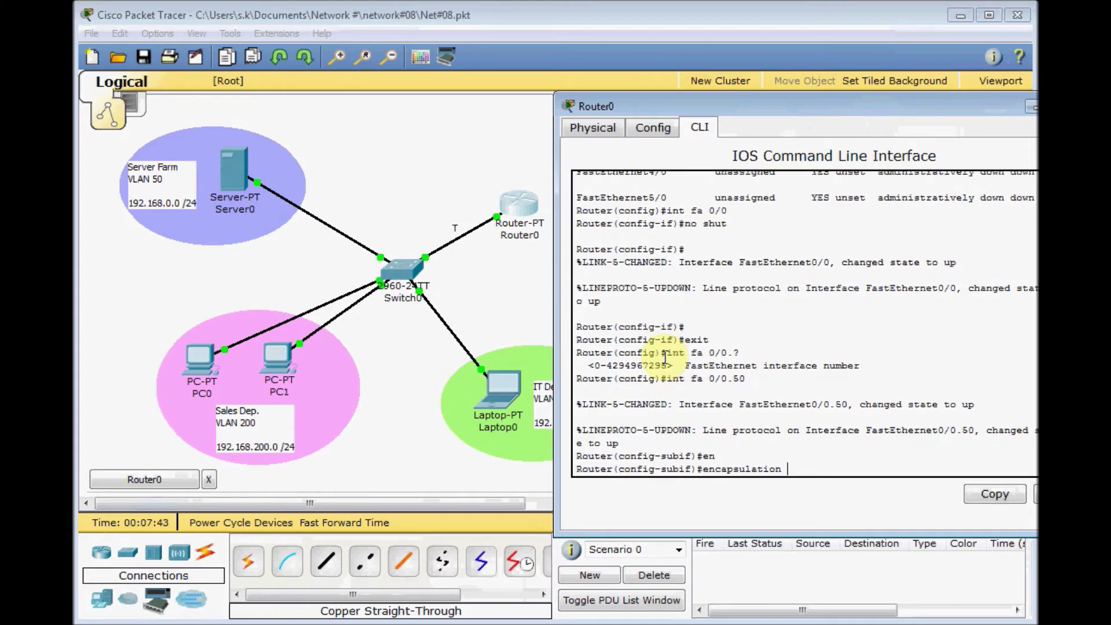
{"action": "type", "text": "?"}
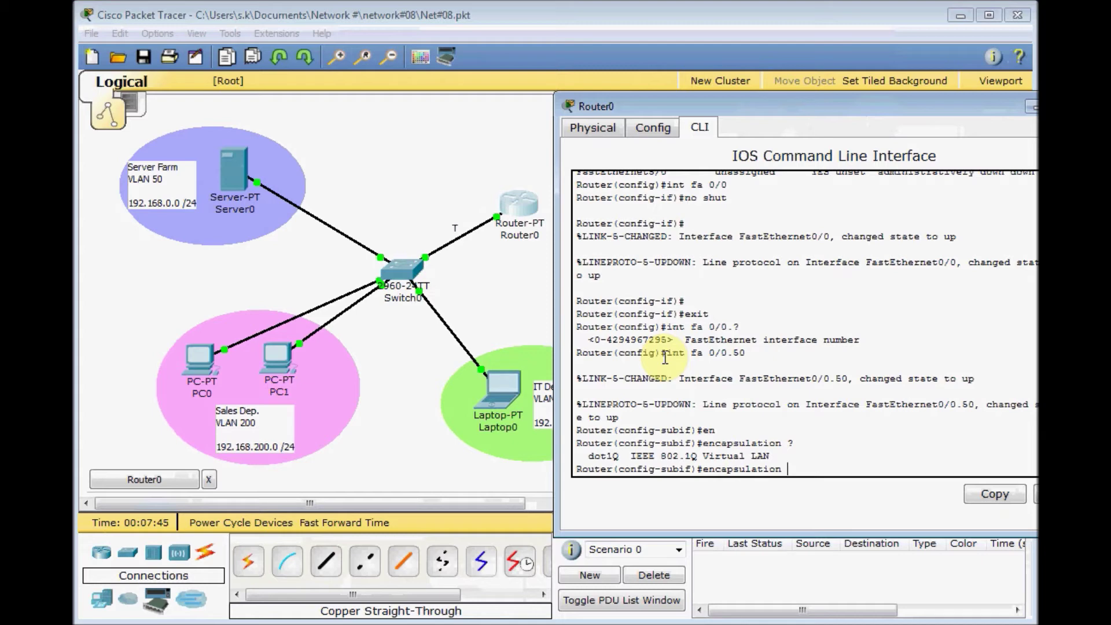
{"action": "type", "text": "do"}
{"action": "key", "text": "Tab"}
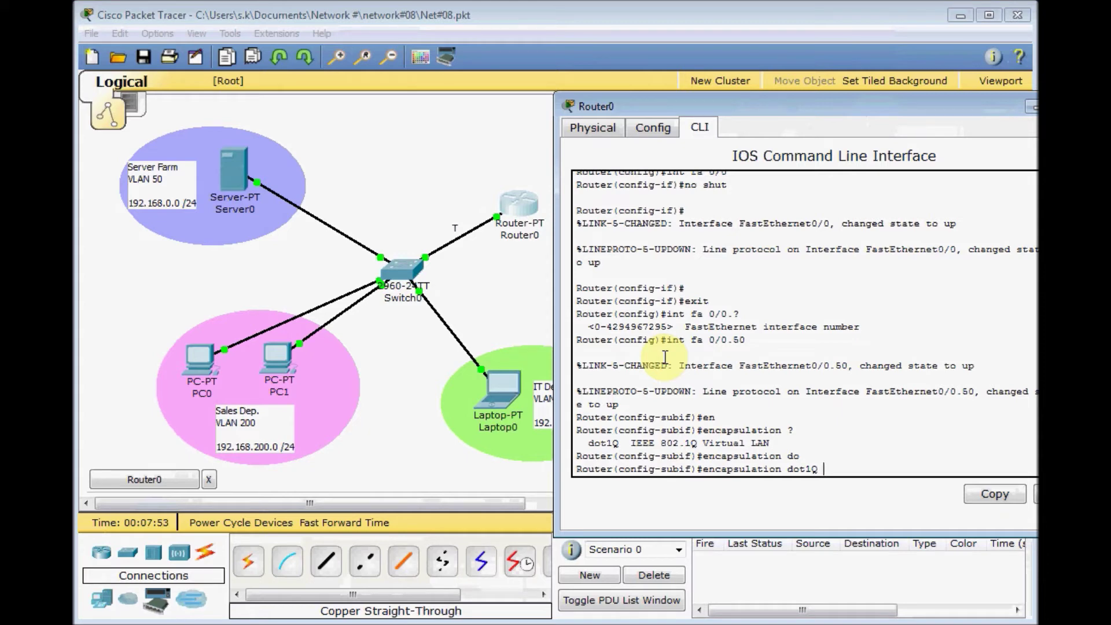
{"action": "type", "text": "?"}
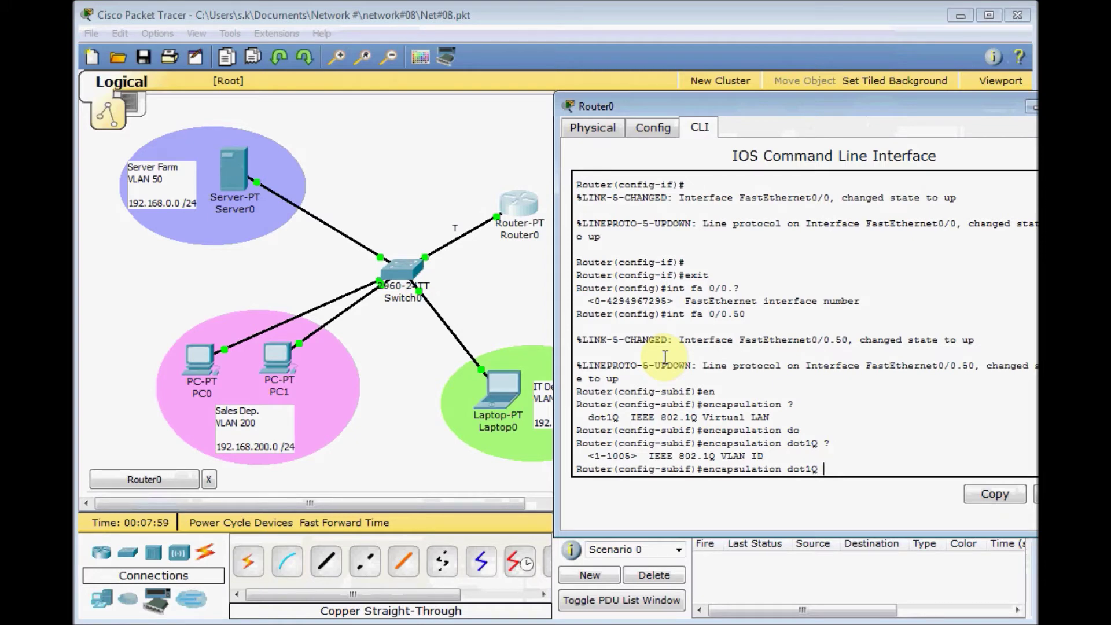
{"action": "type", "text": "50"}
{"action": "key", "text": "Return"}
- Assign 192.168.0.250 255.255.255.0 to Fa0/0.50 and return to global configuration
{"action": "type", "text": "i"}
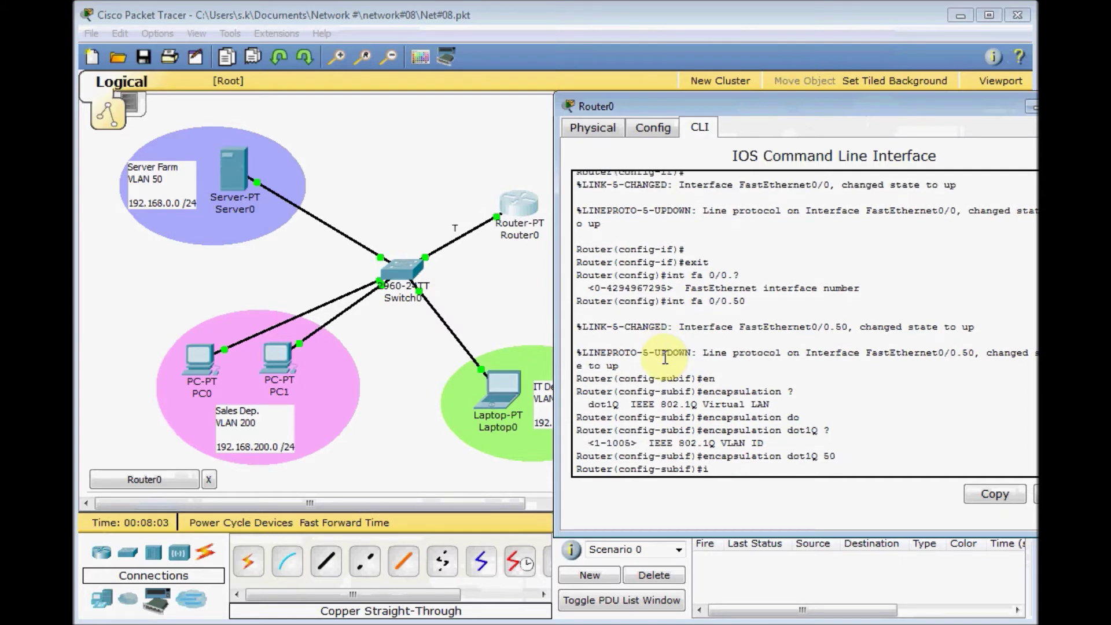
{"action": "type", "text": "p add"}
{"action": "key", "text": "Tab"}
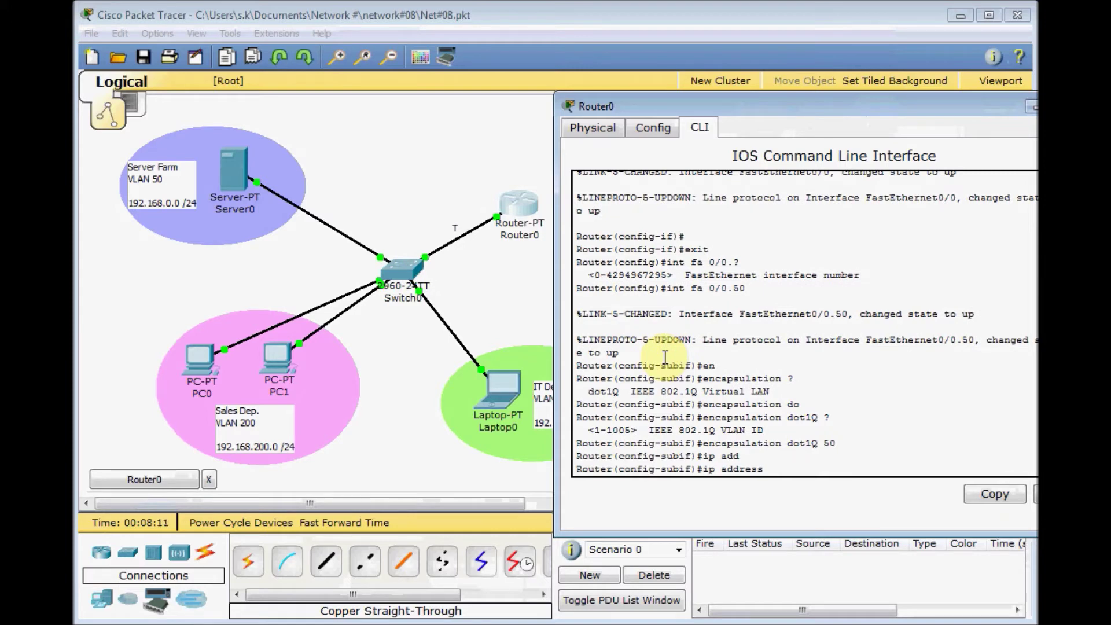
{"action": "type", "text": "192.168.0.250 255.255.2"}
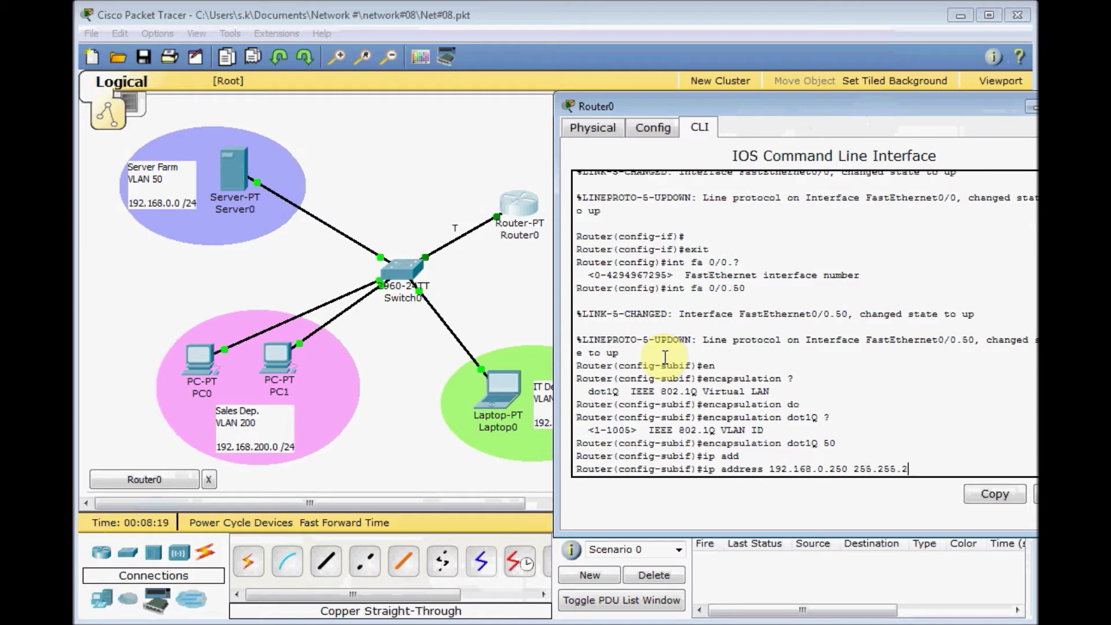
{"action": "type", "text": "55.0"}
{"action": "key", "text": "Return"}
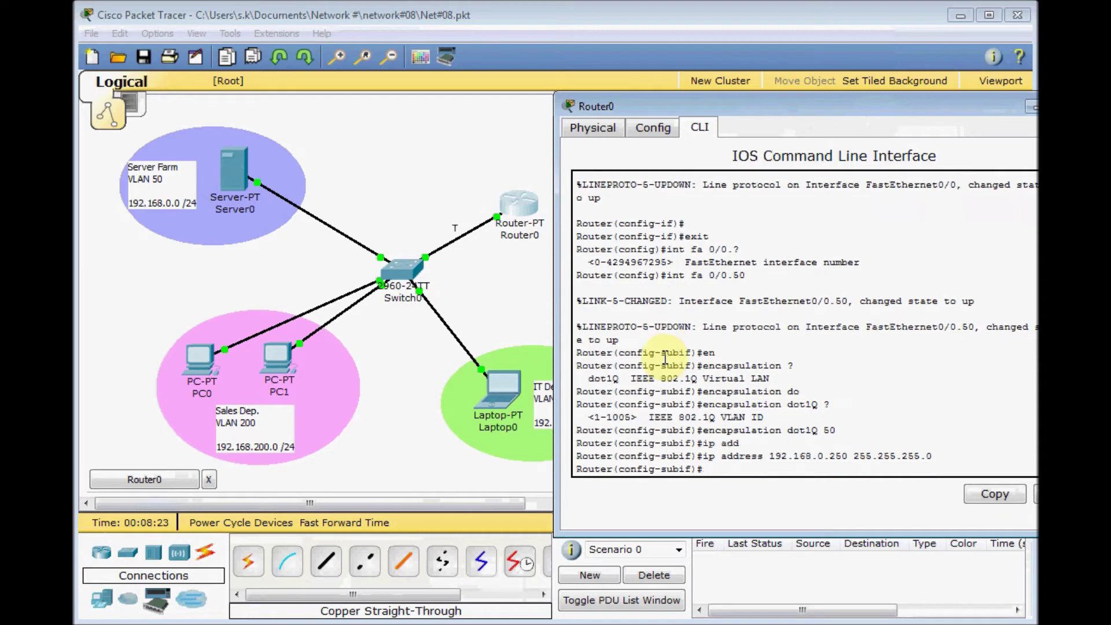
{"action": "type", "text": "exit"}
{"action": "key", "text": "Return"}
- Create subinterface FastEthernet0/0.200 and try giving it 192.168.200.250/24
{"action": "type", "text": "ig)#int"}
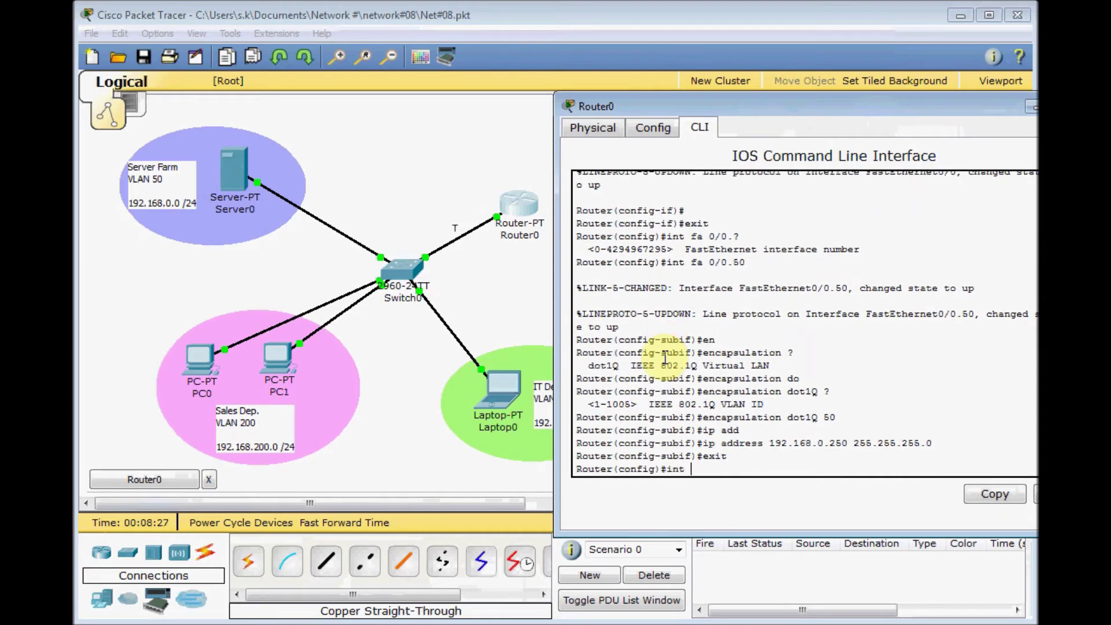
{"action": "type", "text": "fa 0/0.200"}
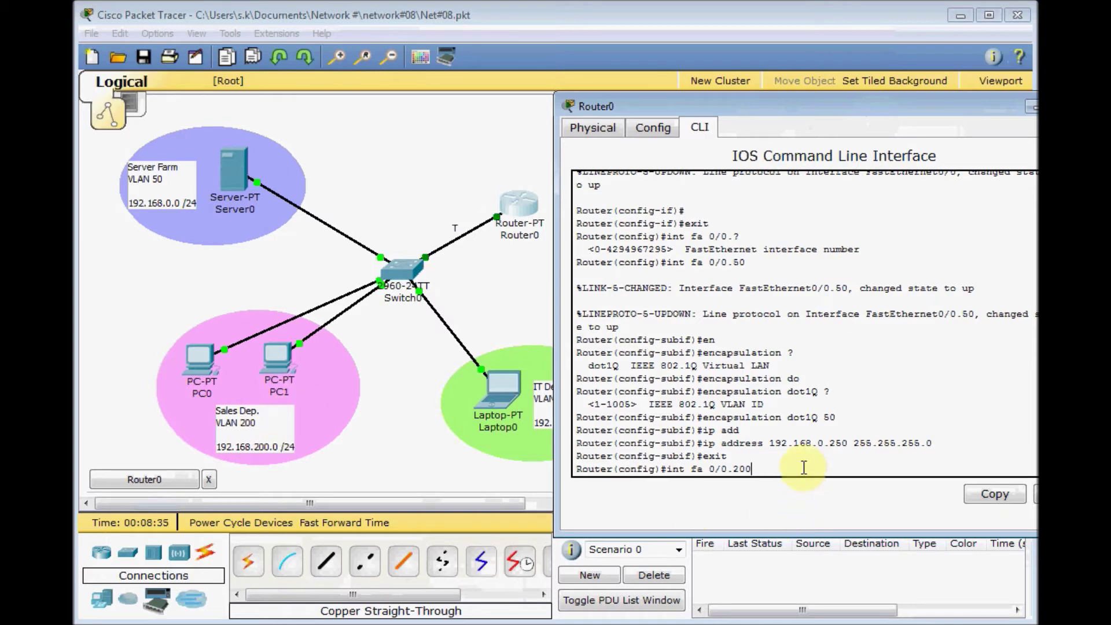
{"action": "key", "text": "Return"}
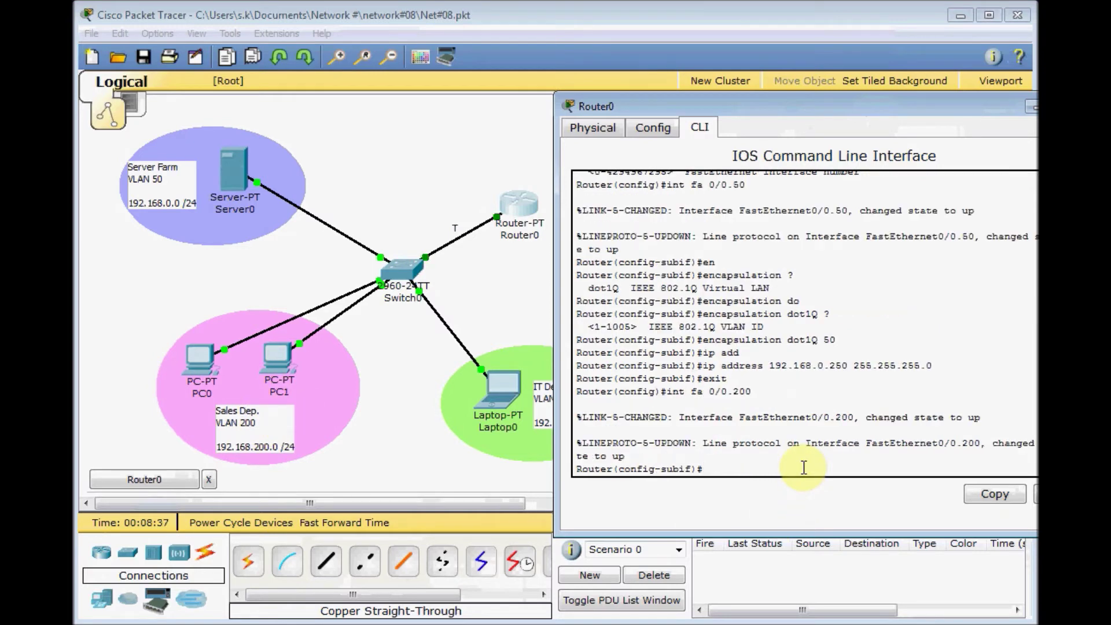
{"action": "type", "text": "ip add"}
{"action": "key", "text": "Tab"}
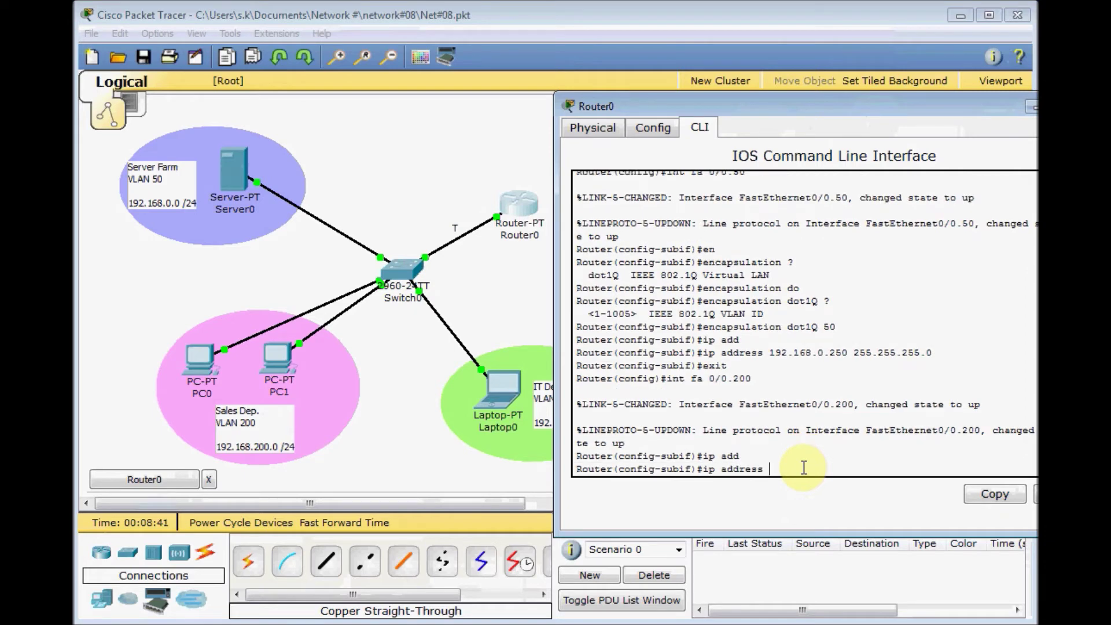
{"action": "type", "text": "192.168.200.250 255.255.255"}
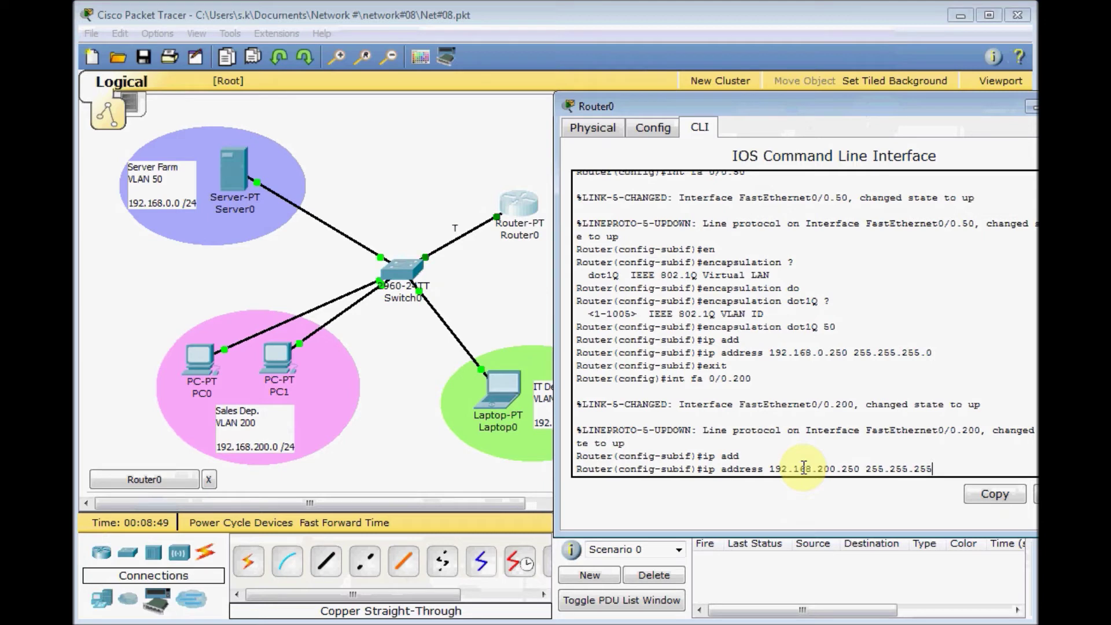
{"action": "type", "text": ".0"}
{"action": "key", "text": "Return"}
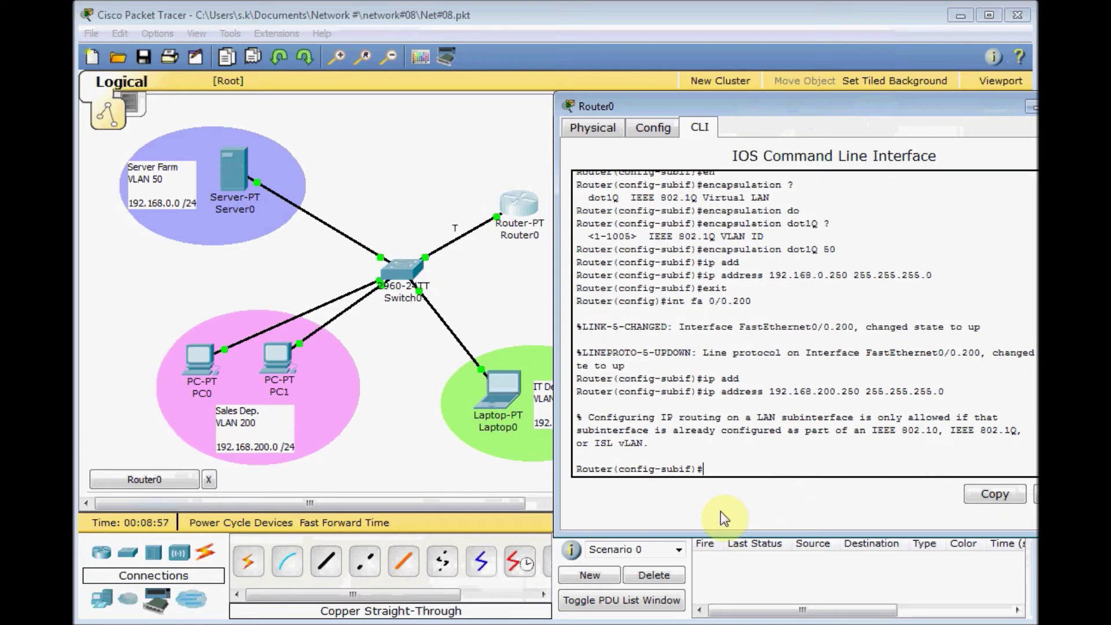
- Tag Fa0/0.200 with dot1Q 200, reapply 192.168.200.250 255.255.255.0, and exit the subinterface
{"action": "type", "text": "en"}
{"action": "key", "text": "Tab"}
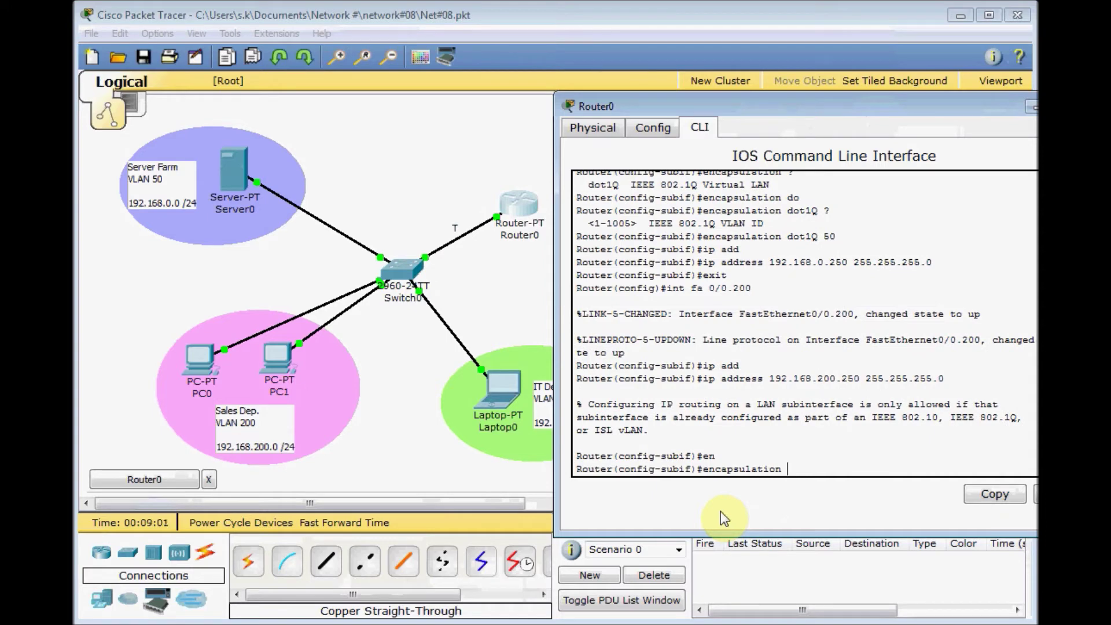
{"action": "type", "text": "do"}
{"action": "key", "text": "Tab"}
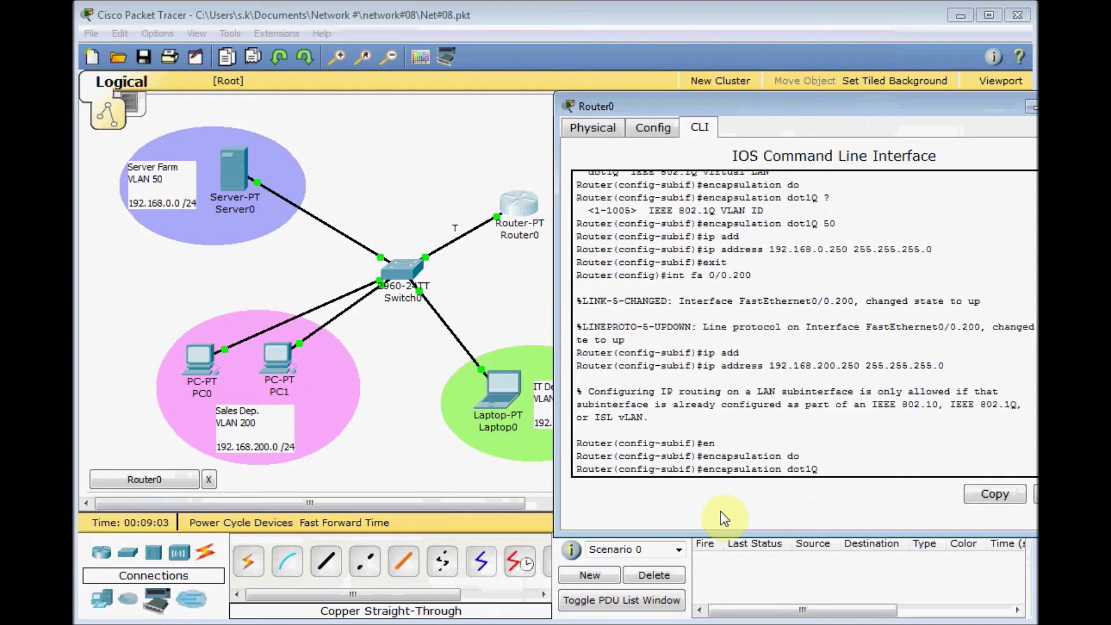
{"action": "type", "text": "200"}
{"action": "key", "text": "Return"}
{"action": "key", "text": "Up"}
{"action": "key", "text": "Up"}
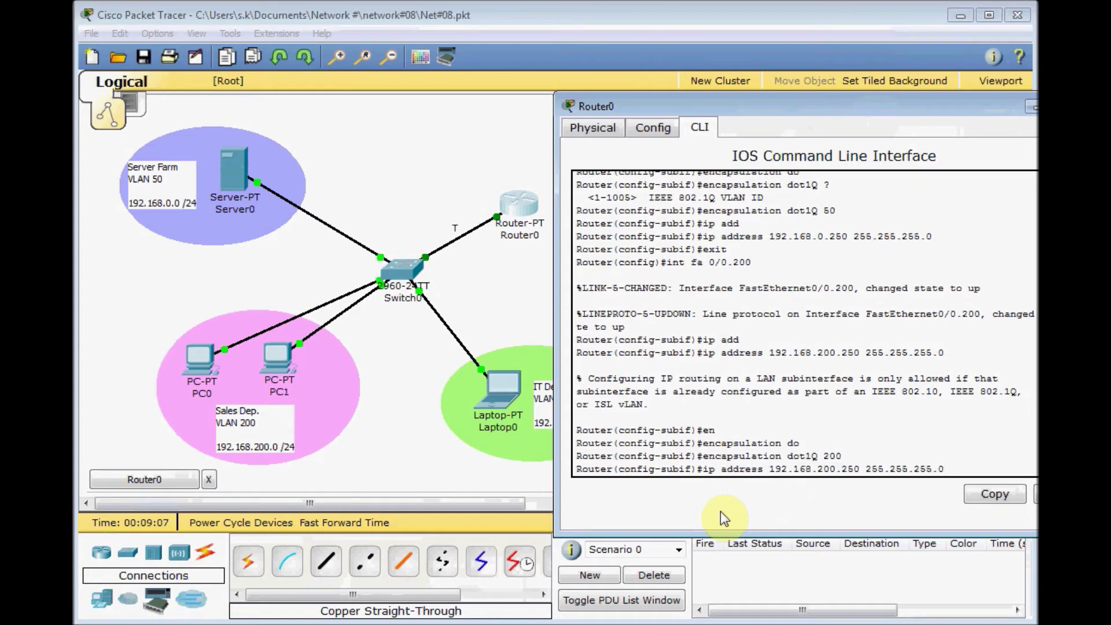
{"action": "key", "text": "Return"}
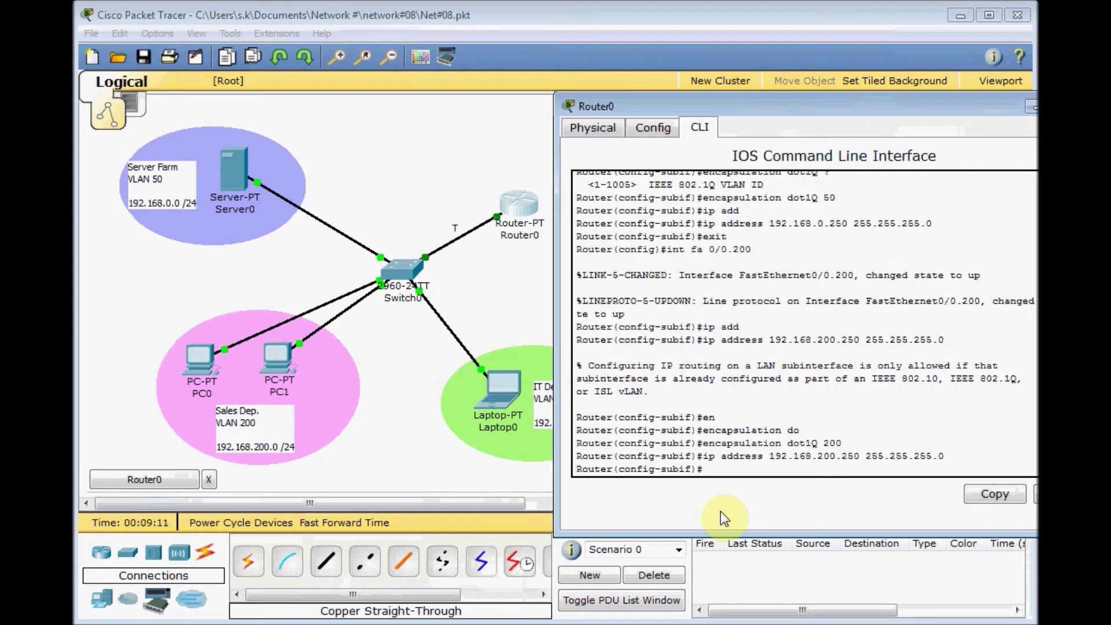
{"action": "type", "text": "exit"}
{"action": "key", "text": "Return"}
{"action": "key", "text": "Up"}
{"action": "key", "text": "Up"}
{"action": "key", "text": "Up"}
{"action": "key", "text": "Up"}
{"action": "key", "text": "Up"}
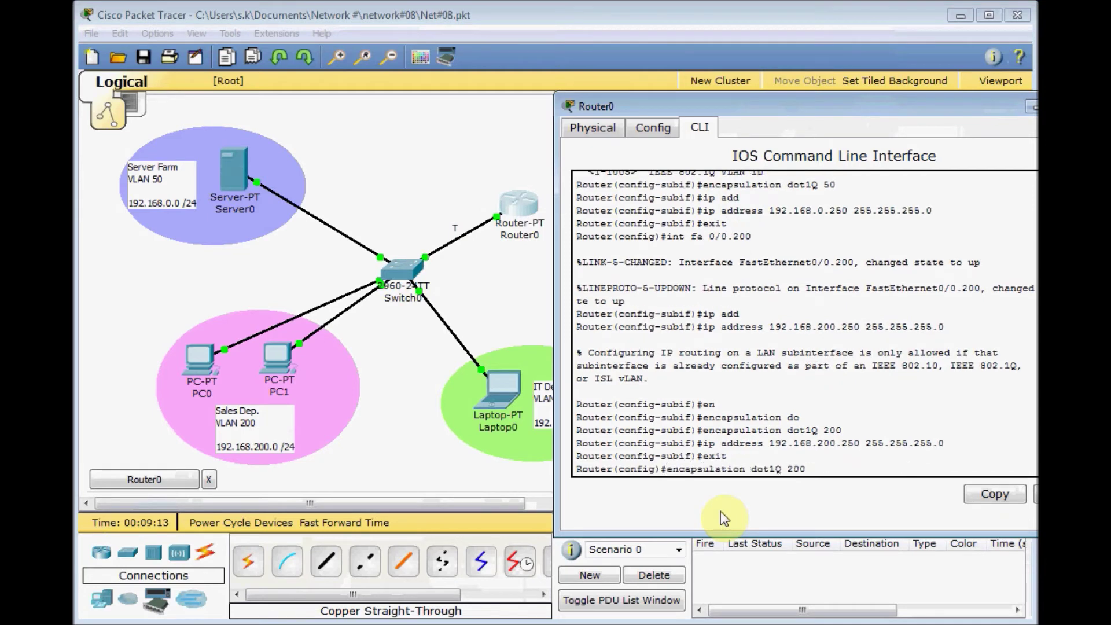
- Create subinterface FastEthernet0/0.100 and set its encapsulation to dot1Q VLAN 100
{"action": "key", "text": "BackSpace"}
{"action": "key", "text": "BackSpace"}
{"action": "key", "text": "BackSpace"}
{"action": "type", "text": "100"}
{"action": "key", "text": "Return"}
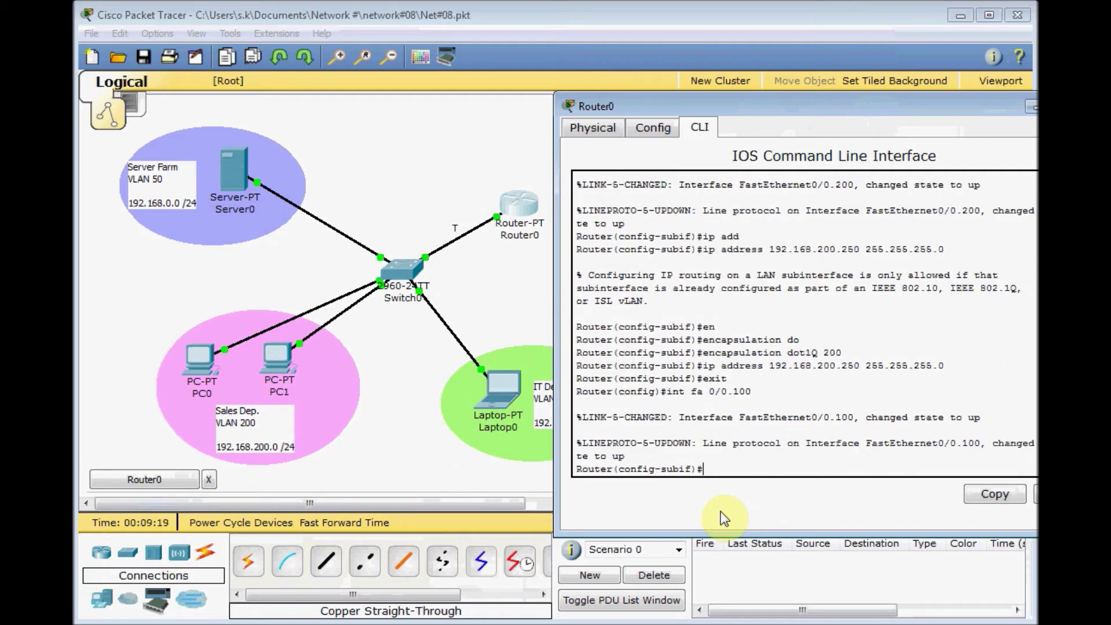
{"action": "key", "text": "Up"}
{"action": "key", "text": "Up"}
{"action": "key", "text": "Up"}
{"action": "key", "text": "BackSpace"}
{"action": "key", "text": "BackSpace"}
{"action": "key", "text": "BackSpace"}
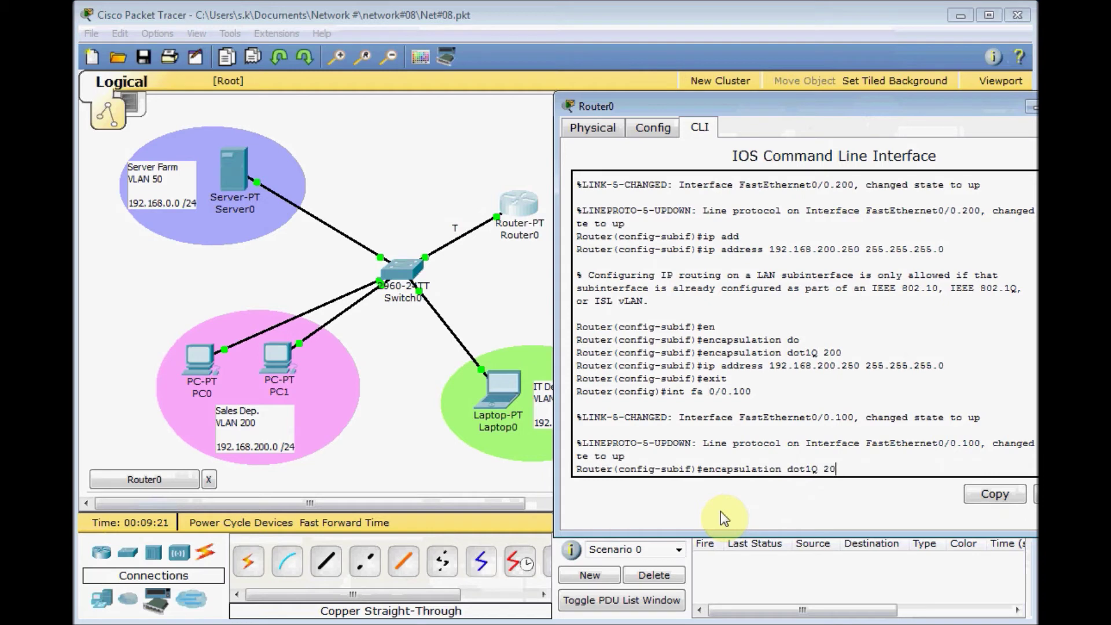
{"action": "type", "text": "100"}
{"action": "key", "text": "Return"}
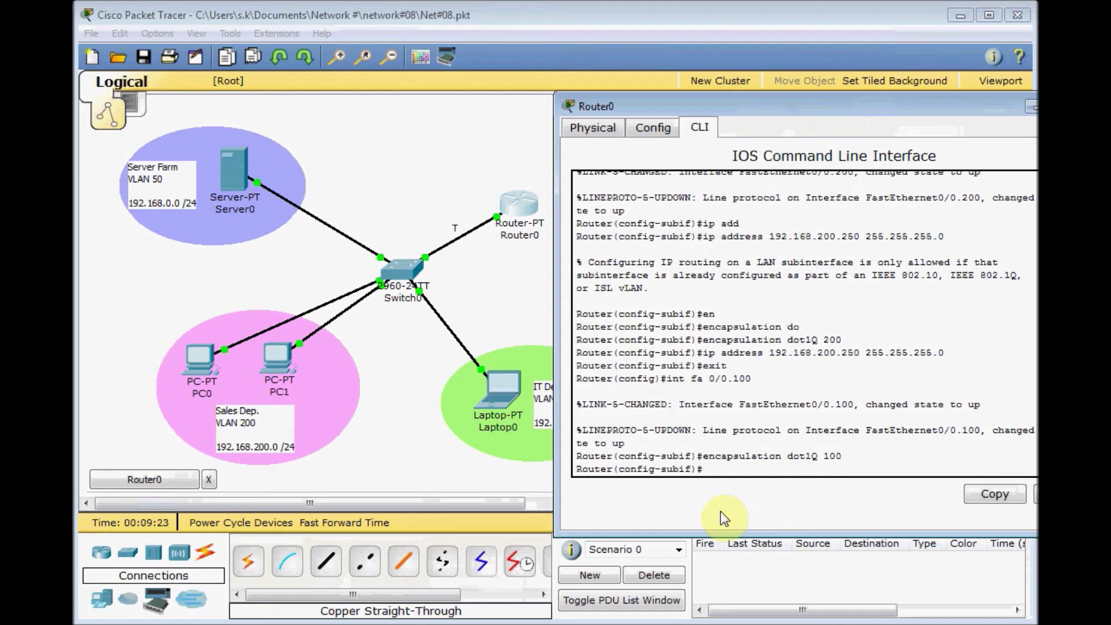
- Assign 192.168.100.250 255.255.255.0 to the subinterface and exit configuration mode with Ctrl+Z
{"action": "key", "text": "Up"}
{"action": "key", "text": "Up"}
{"action": "key", "text": "Up"}
{"action": "key", "text": "Left"}
{"action": "key", "text": "Left"}
{"action": "key", "text": "Left"}
{"action": "key", "text": "Left"}
{"action": "key", "text": "Left"}
{"action": "key", "text": "Left"}
{"action": "key", "text": "Left"}
{"action": "key", "text": "Left"}
{"action": "key", "text": "Left"}
{"action": "key", "text": "Left"}
{"action": "key", "text": "Left"}
{"action": "key", "text": "Left"}
{"action": "key", "text": "Left"}
{"action": "key", "text": "Left"}
{"action": "key", "text": "Left"}
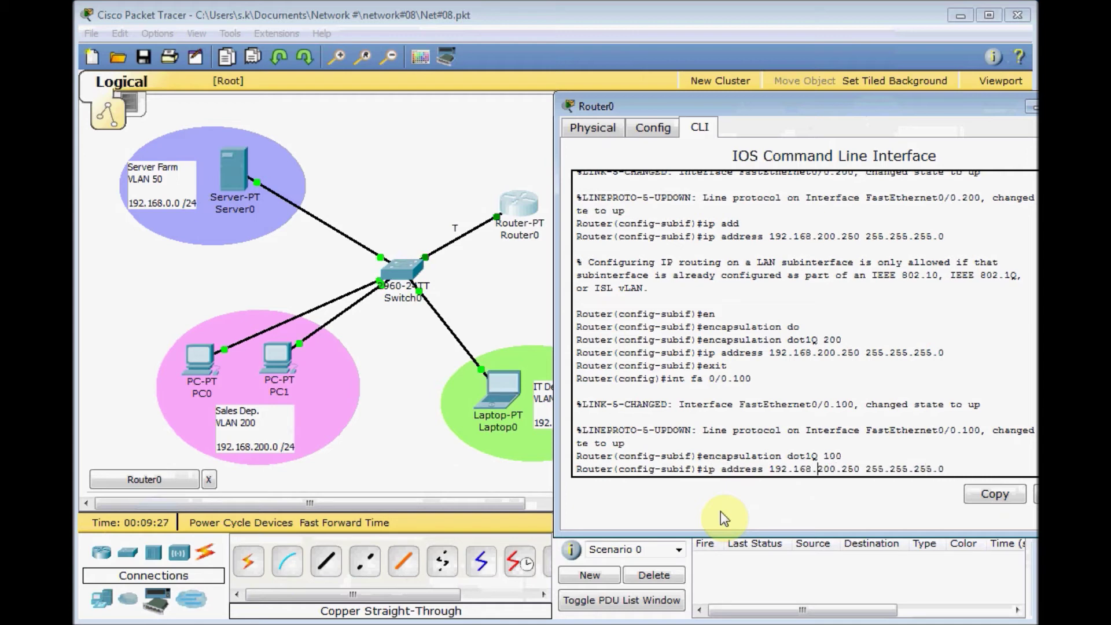
{"action": "key", "text": "Delete"}
{"action": "type", "text": "1"}
{"action": "key", "text": "Return"}
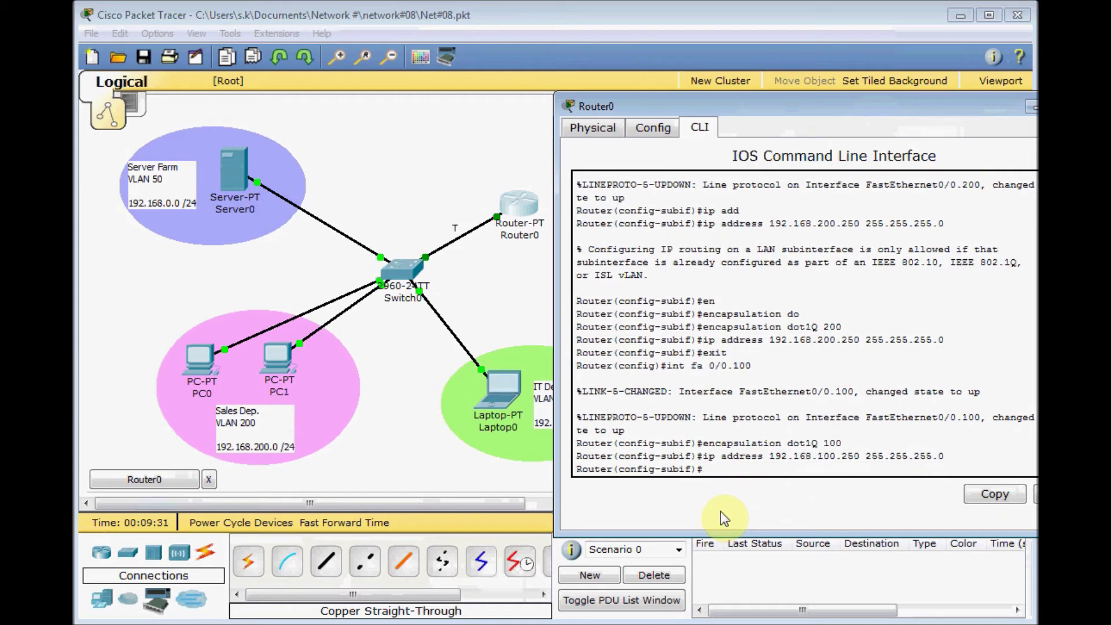
{"action": "key", "text": "ctrl+z"}
{"action": "key", "text": "Return"}
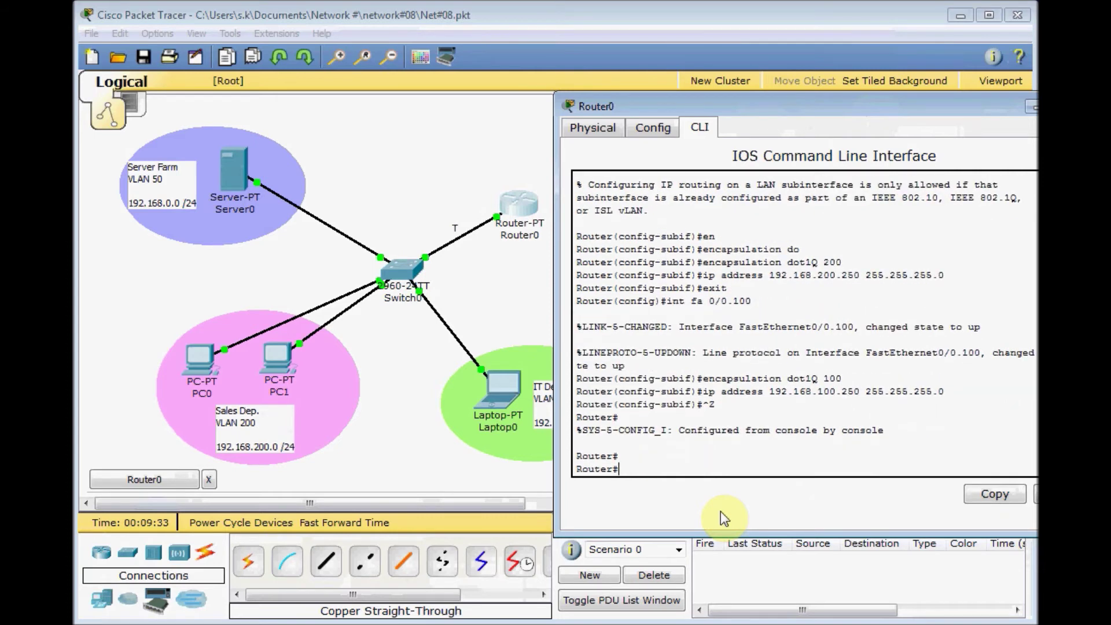
{"action": "key", "text": "Return"}
- Run 'sh ip int brie' and check that subinterfaces .50, .100 and .200 are up with addresses
{"action": "type", "text": "sh ip int brie"}
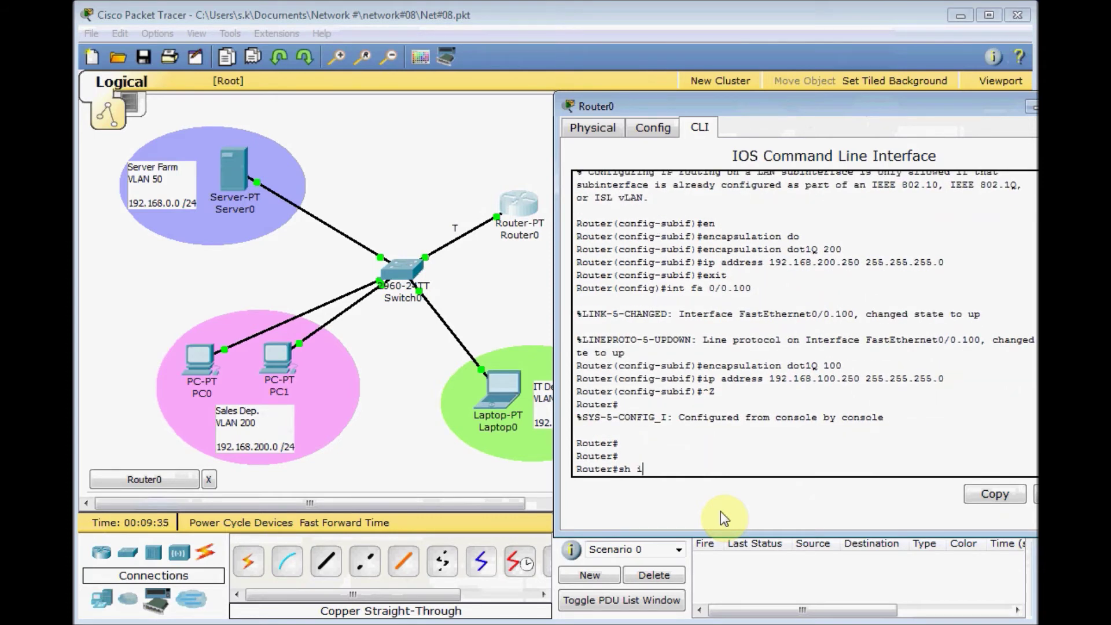
{"action": "key", "text": "Return"}
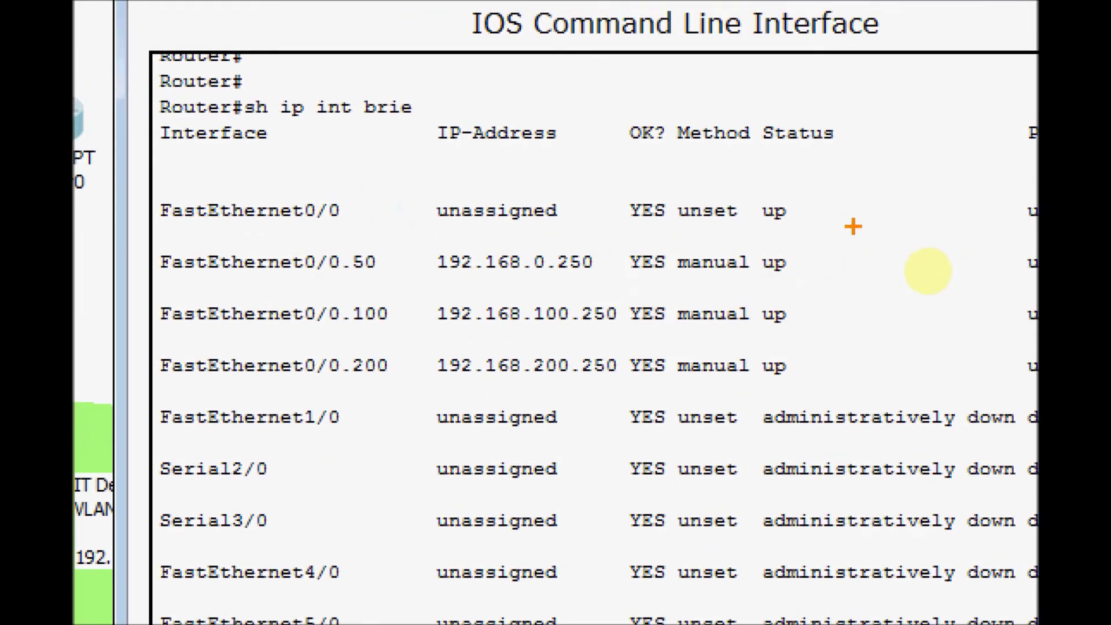
{"action": "left_click_drag", "start_coordinate": [443, 226], "coordinate": [569, 226]}
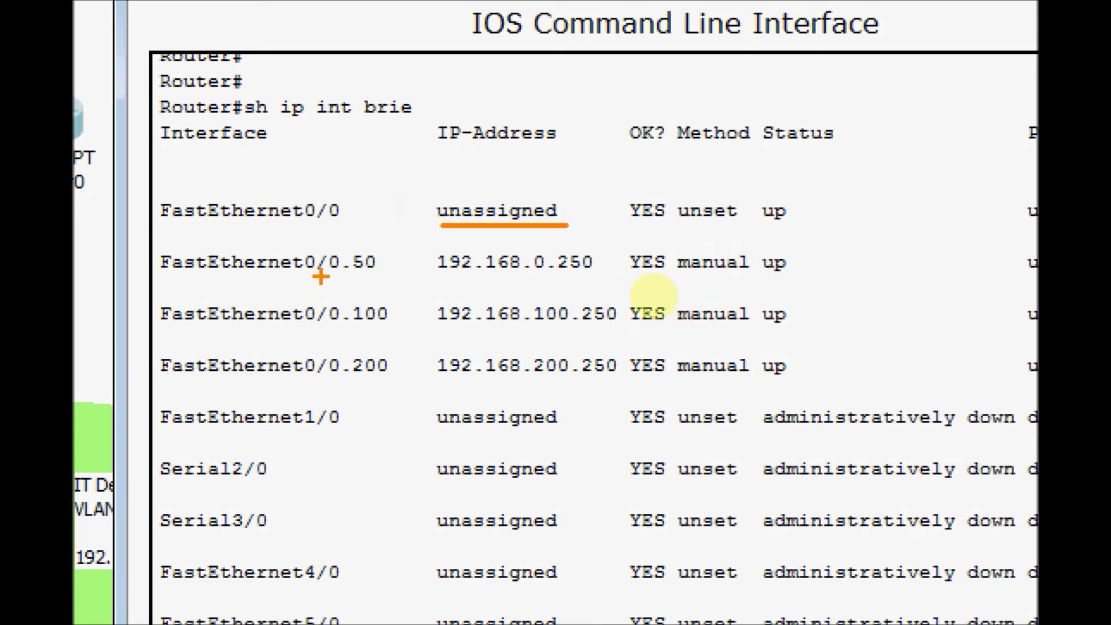
{"action": "left_click_drag", "start_coordinate": [351, 280], "coordinate": [379, 278]}
{"action": "left_click_drag", "start_coordinate": [361, 333], "coordinate": [390, 332]}
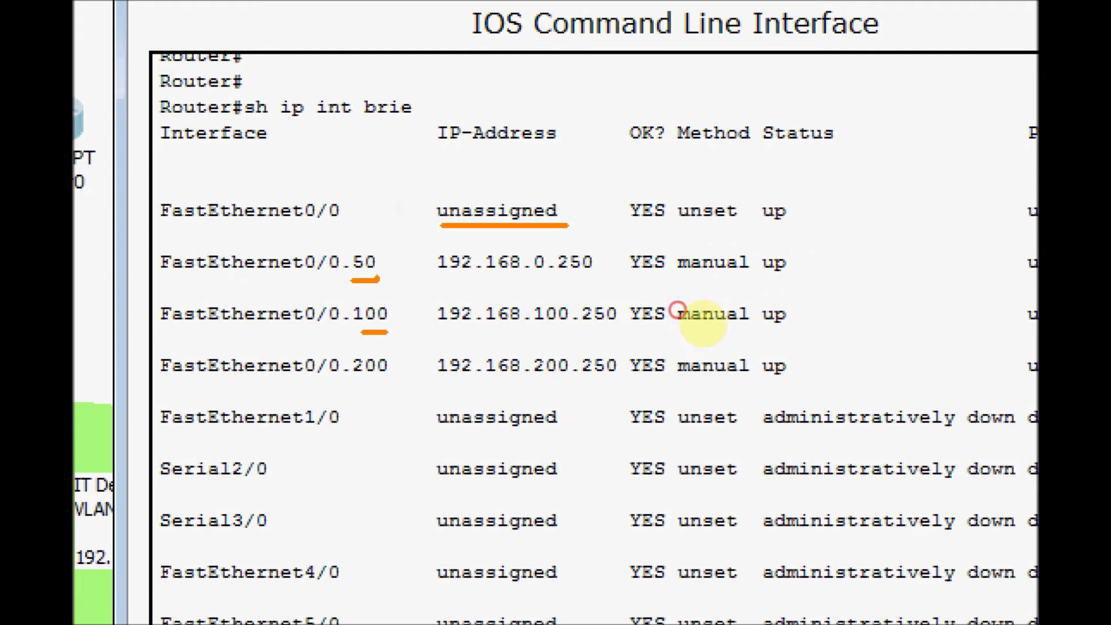
{"action": "left_click_drag", "start_coordinate": [351, 381], "coordinate": [387, 380]}
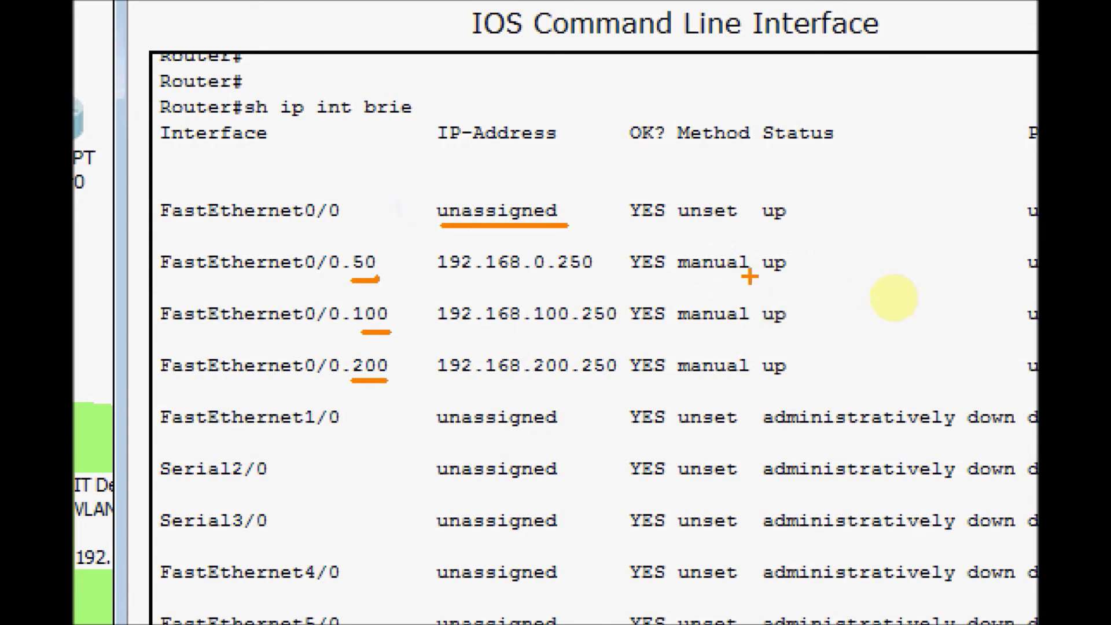
{"action": "left_click_drag", "start_coordinate": [810, 274], "coordinate": [777, 276]}
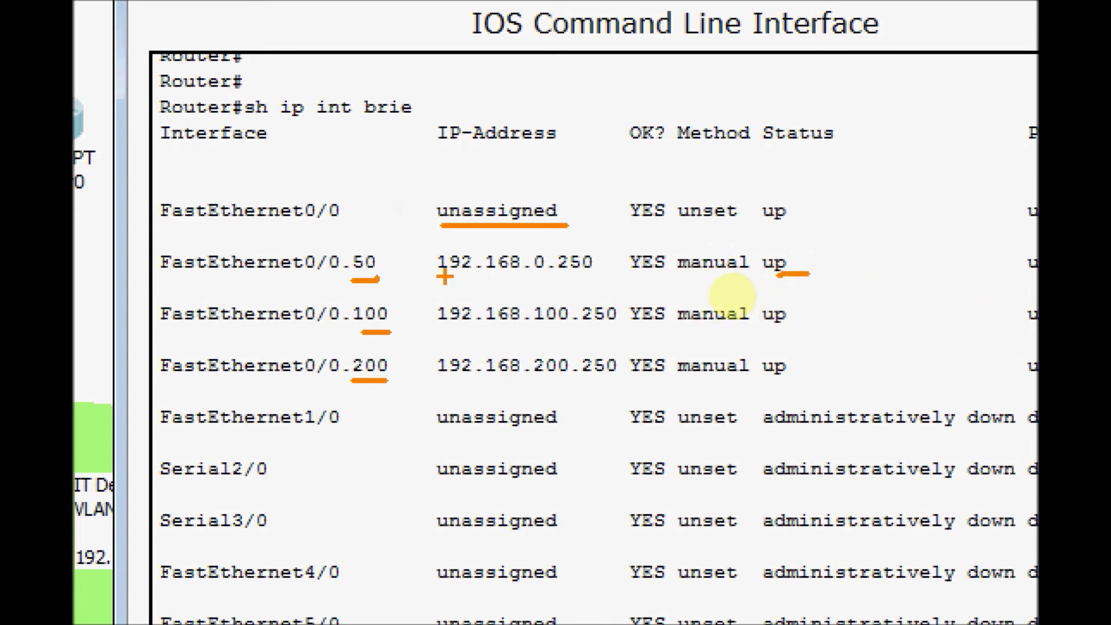
{"action": "key", "text": "Escape"}
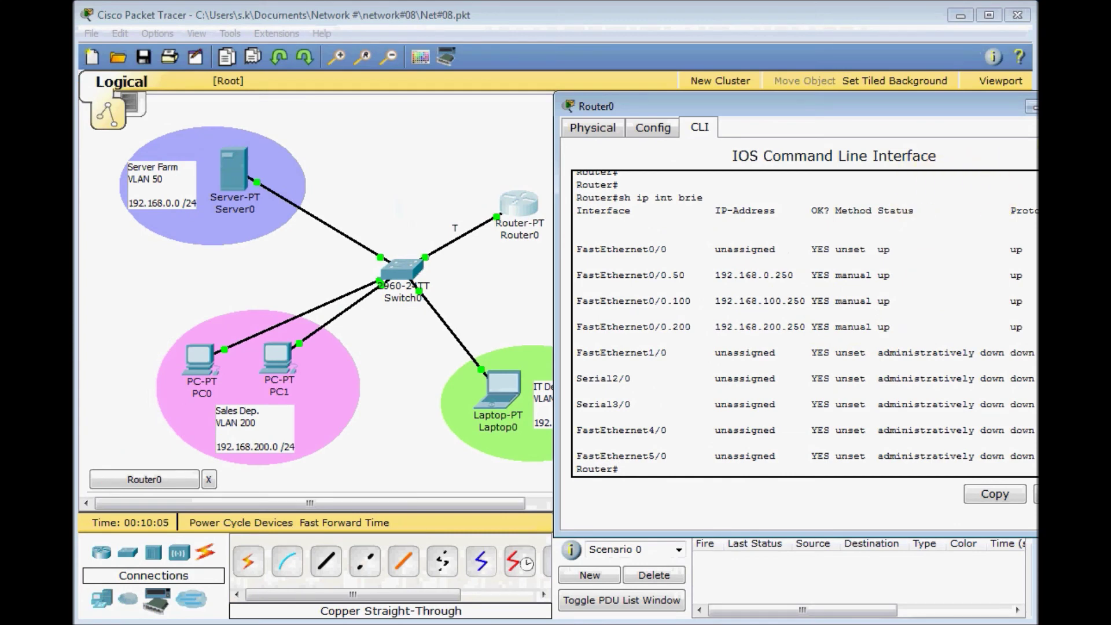
- Close Router0 and ping the gateway 192.168.100.250 from Laptop0's command prompt
{"action": "left_click", "coordinate": [1035, 107]}
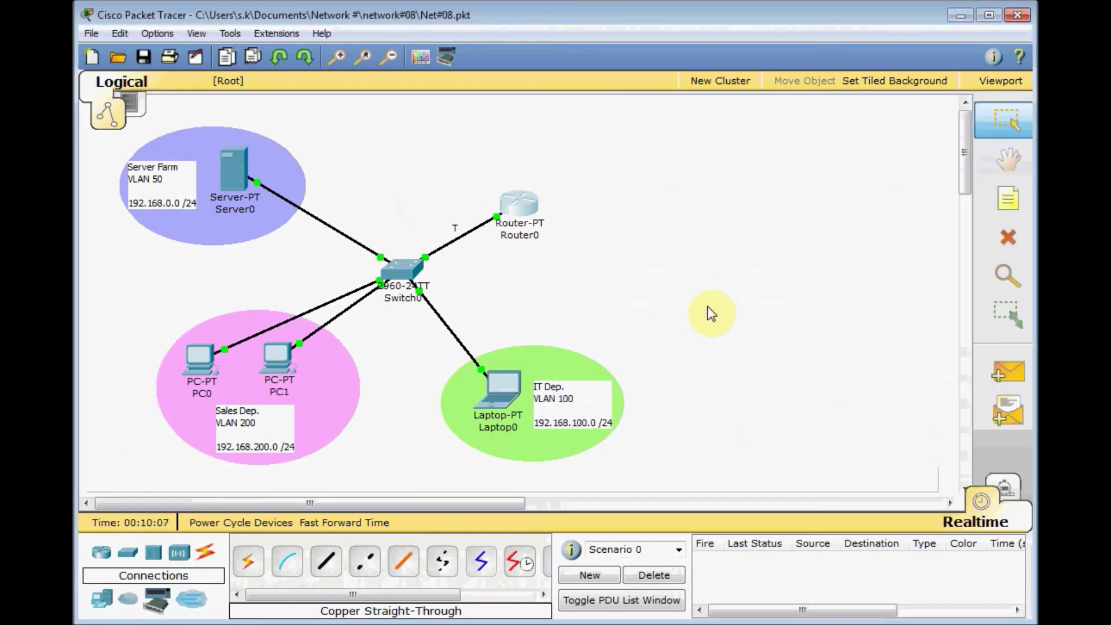
{"action": "left_click", "coordinate": [512, 404]}
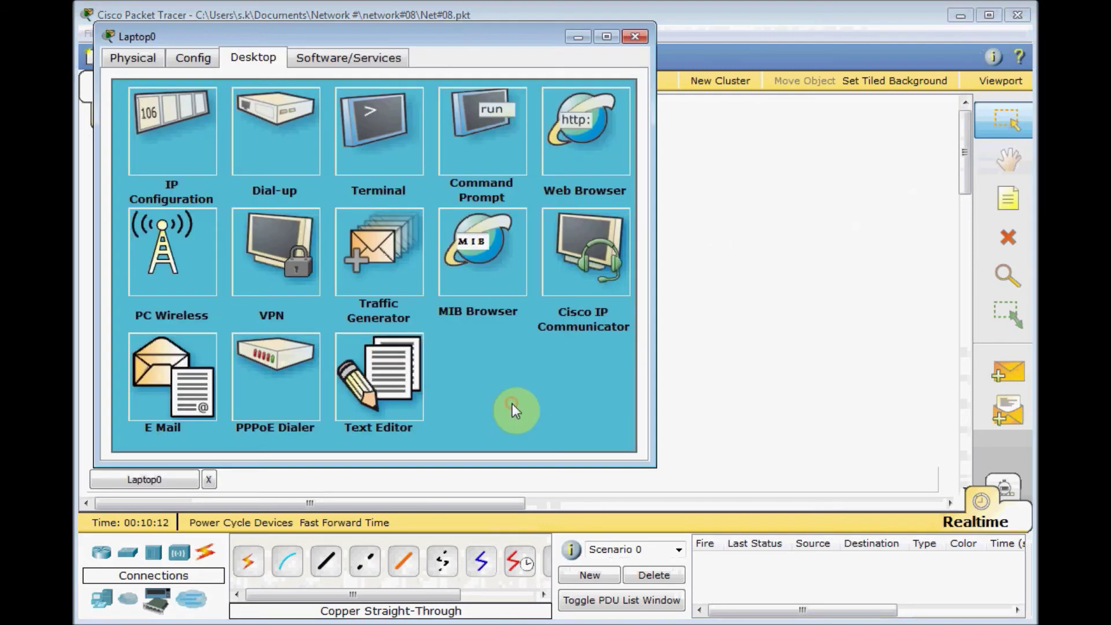
{"action": "left_click", "coordinate": [475, 146]}
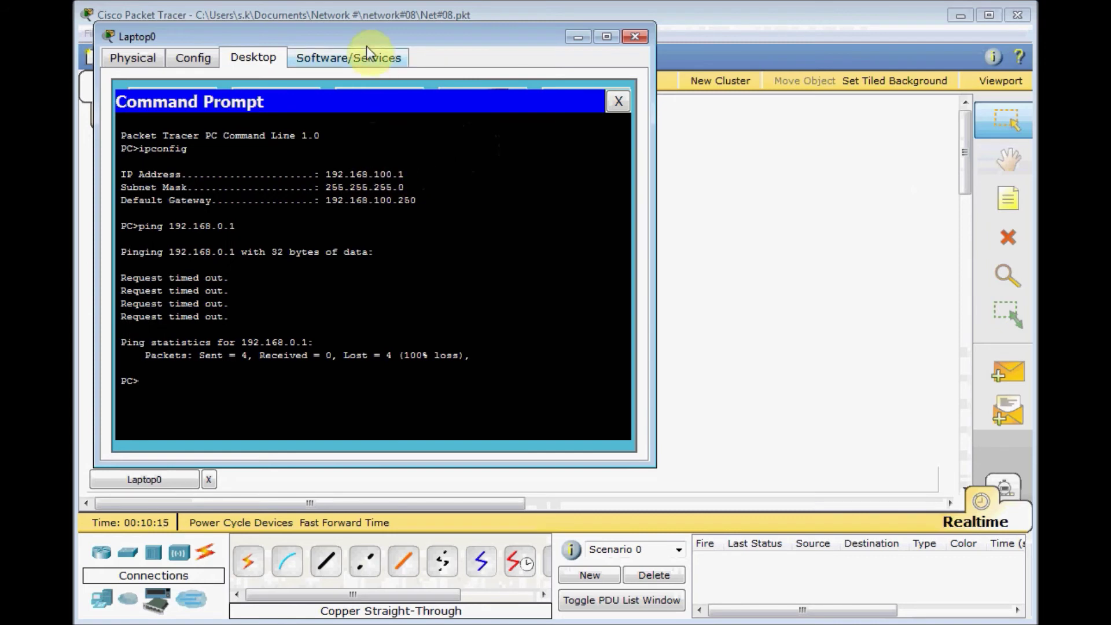
{"action": "left_click_drag", "start_coordinate": [377, 41], "coordinate": [808, 102]}
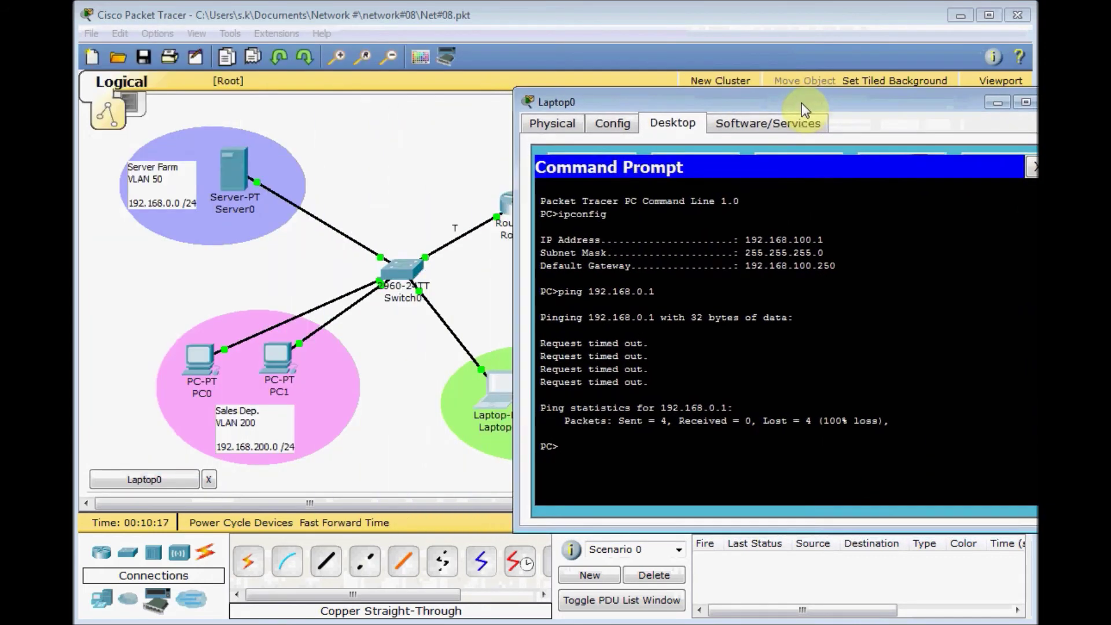
{"action": "type", "text": "pin"}
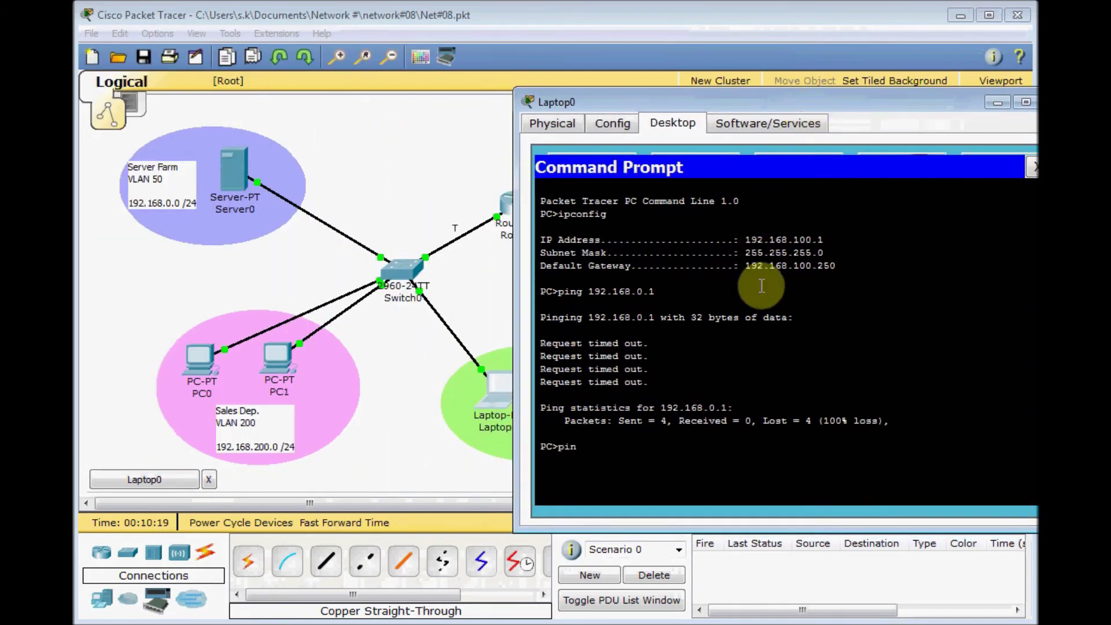
{"action": "type", "text": "g 192.168.100.250"}
{"action": "key", "text": "Return"}
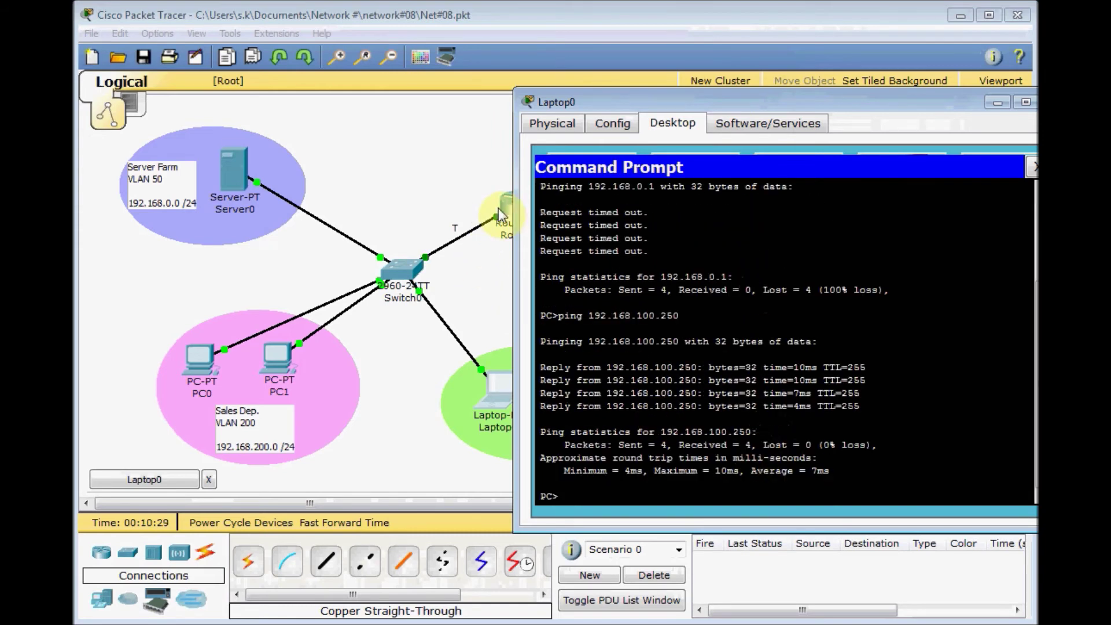
- Ping the server at 192.168.0.1 twice from Laptop0 until it replies
{"action": "left_click", "coordinate": [641, 113]}
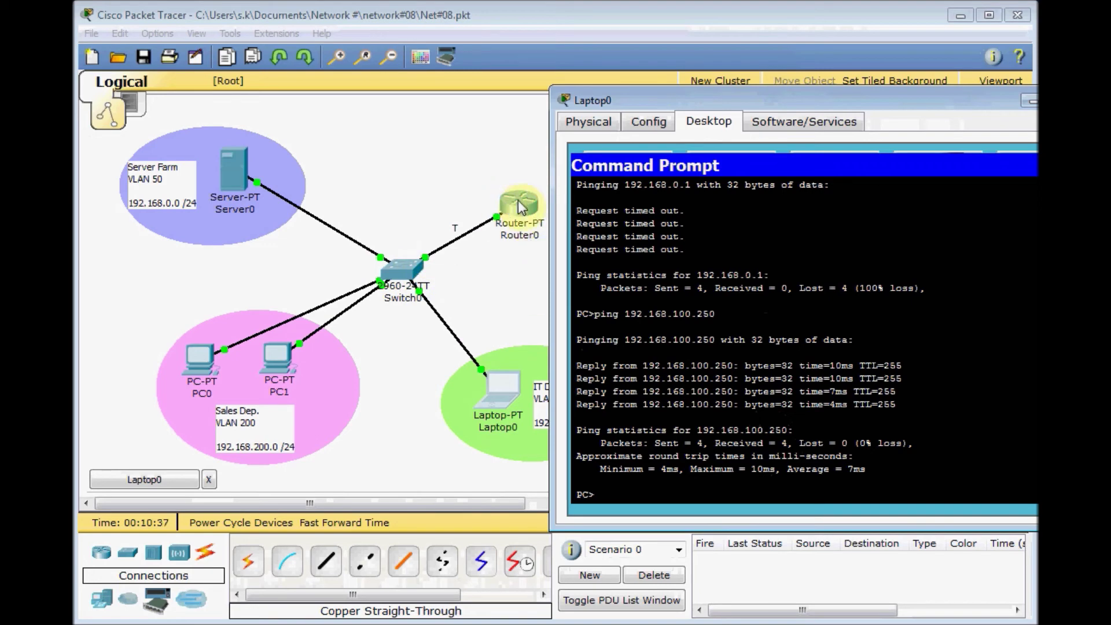
{"action": "scroll", "coordinate": [675, 292], "scroll_direction": "up", "scroll_amount": 3}
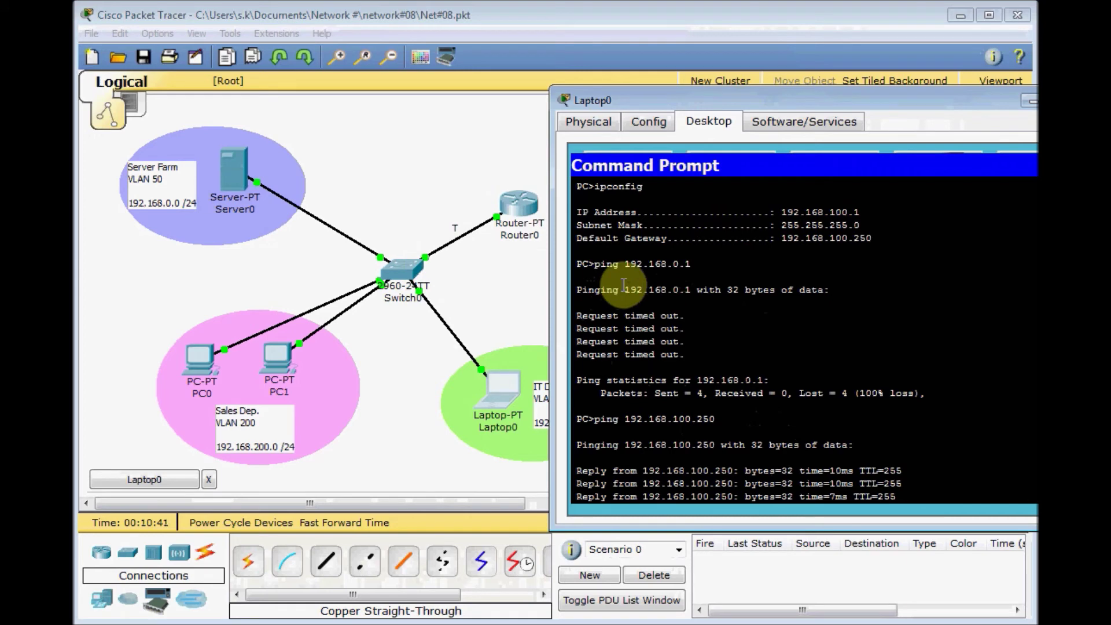
{"action": "left_click_drag", "start_coordinate": [601, 264], "coordinate": [690, 262]}
{"action": "left_click", "coordinate": [733, 339]}
{"action": "type", "text": "pim"}
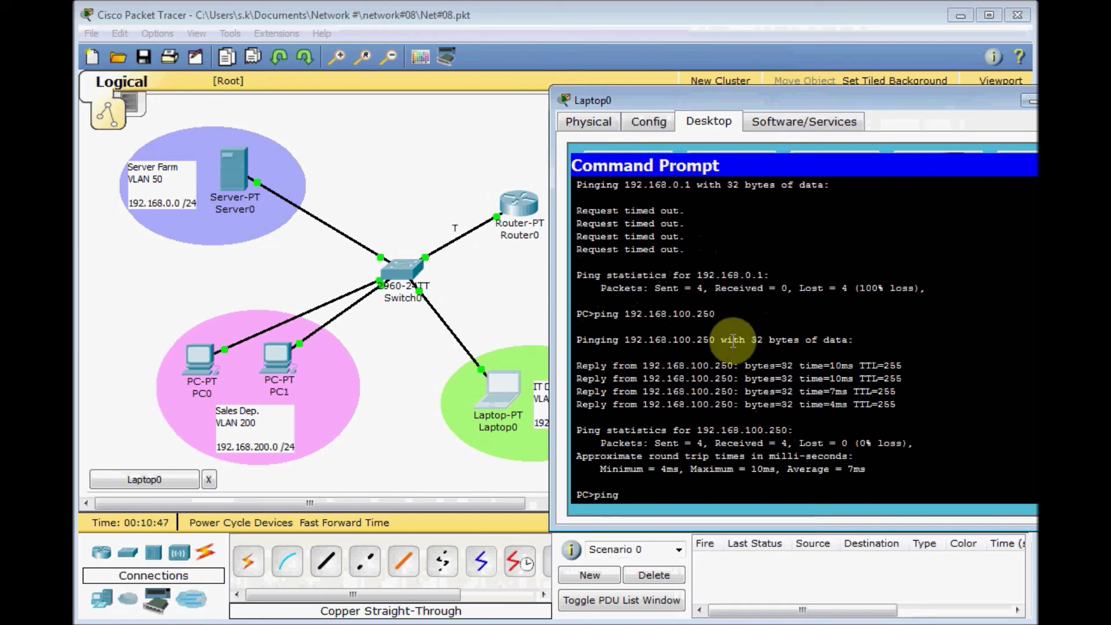
{"action": "type", "text": "g 192.168.0.1"}
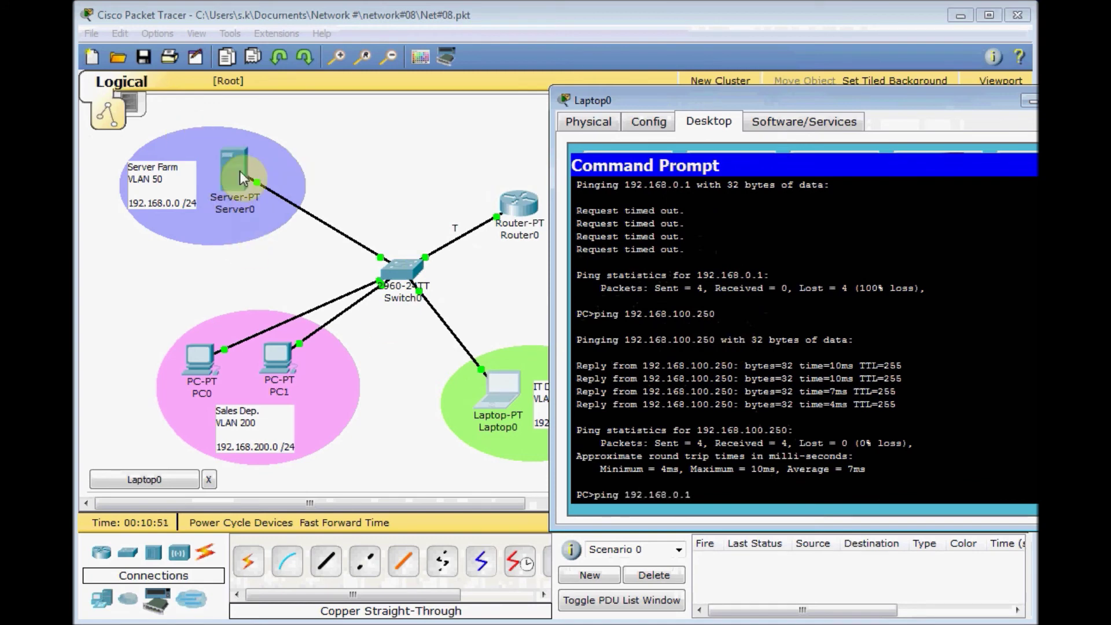
{"action": "key", "text": "Return"}
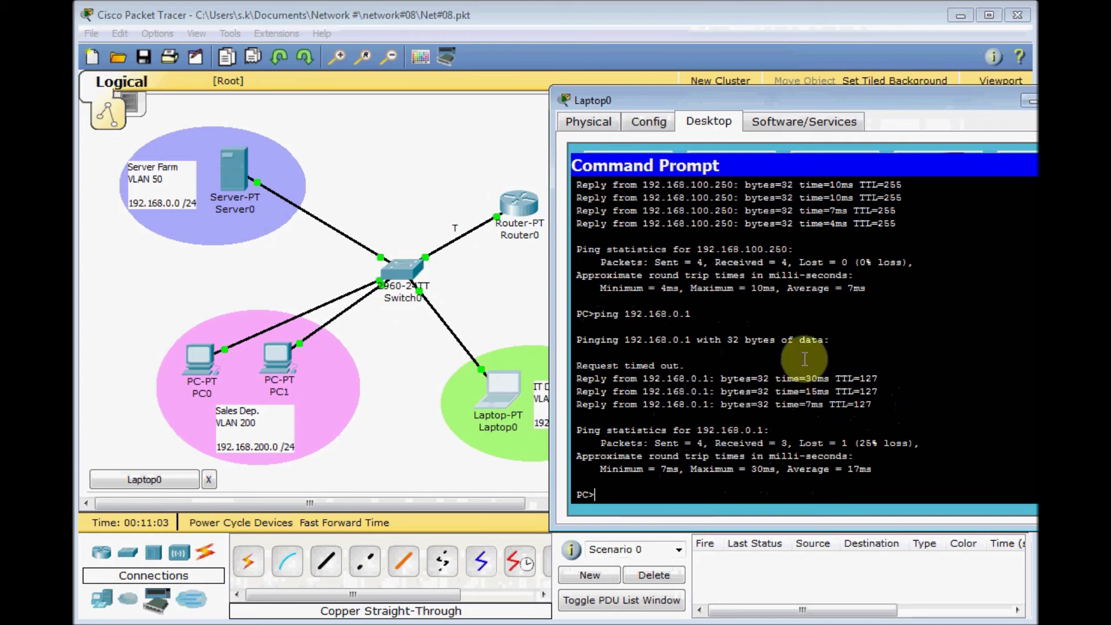
{"action": "key", "text": "Up"}
{"action": "key", "text": "Return"}
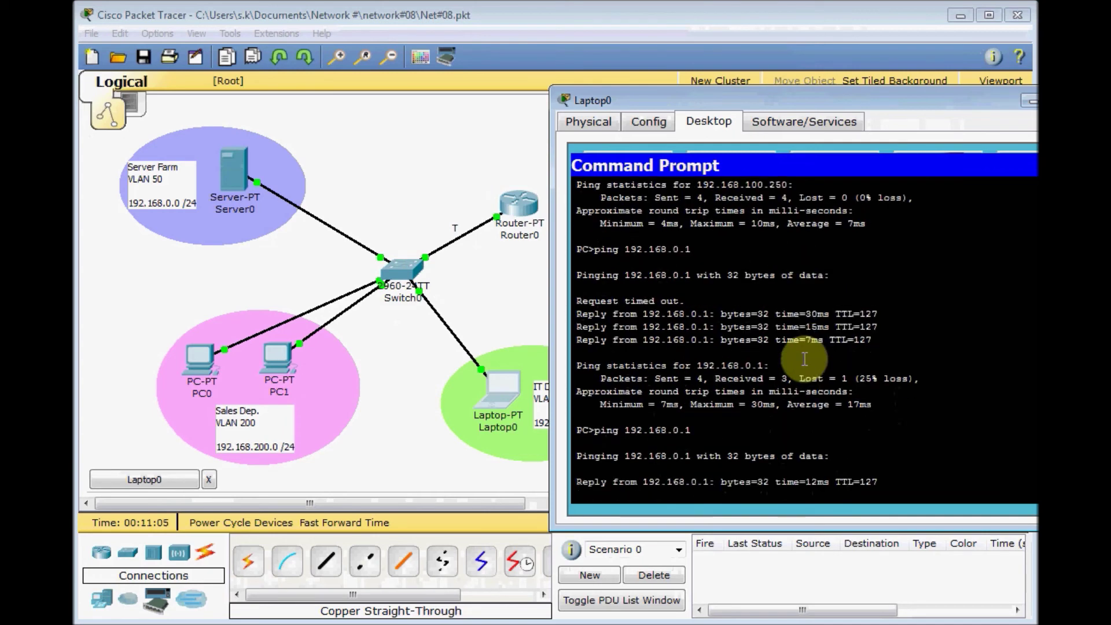
{"action": "left_click", "coordinate": [193, 368]}
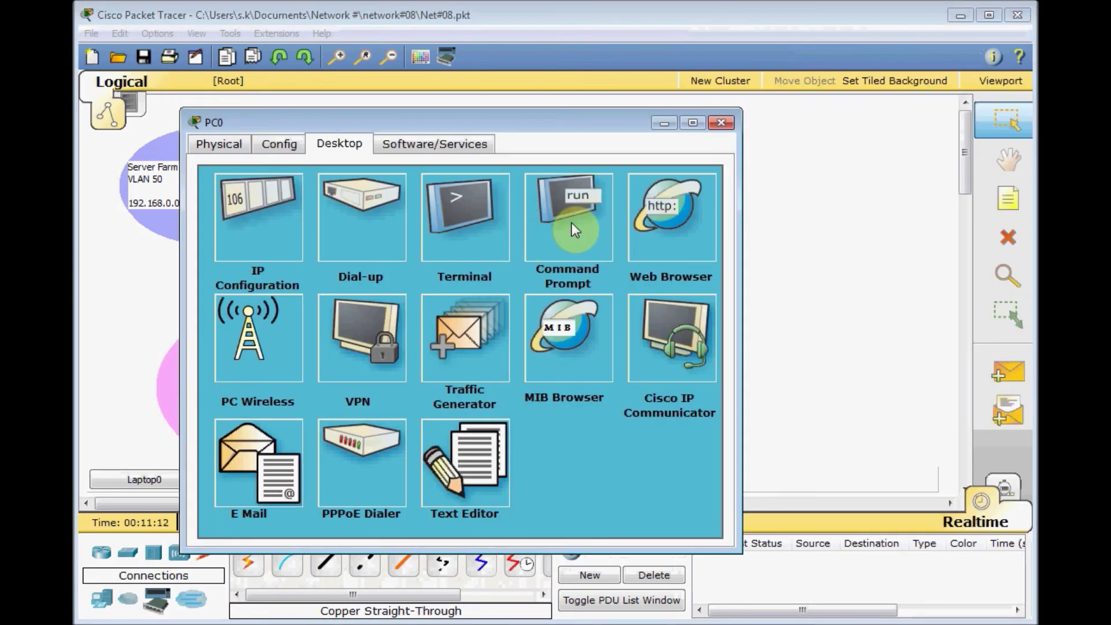
- Rerun ping 192.168.0.1 in PC0's command prompt, then run ipconfig to show gateway 192.168.200.250
{"action": "left_click", "coordinate": [571, 229]}
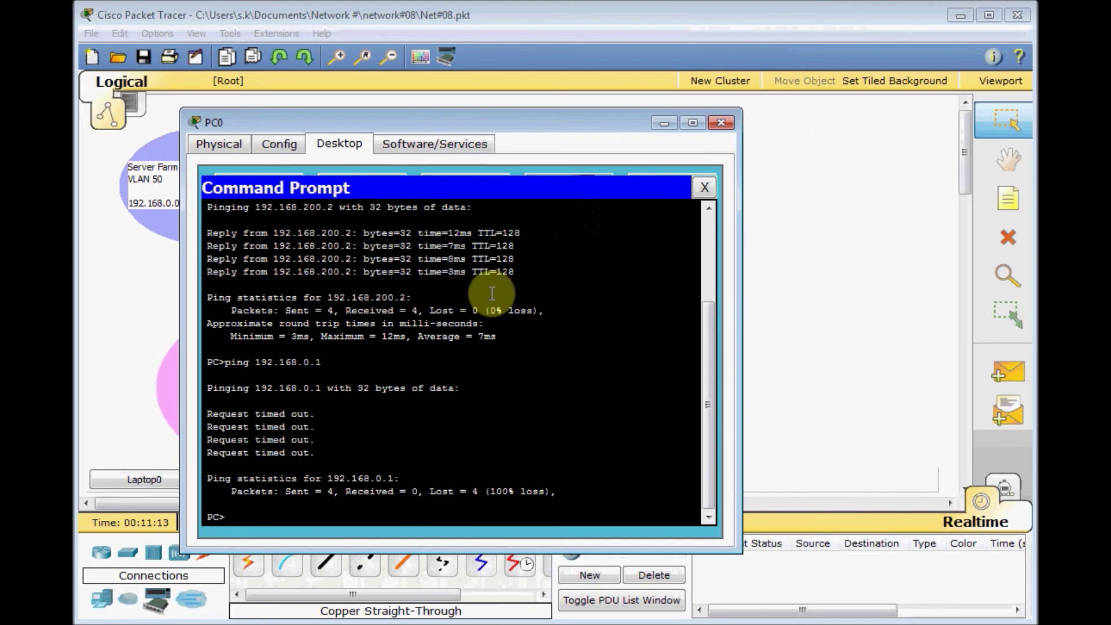
{"action": "key", "text": "Up"}
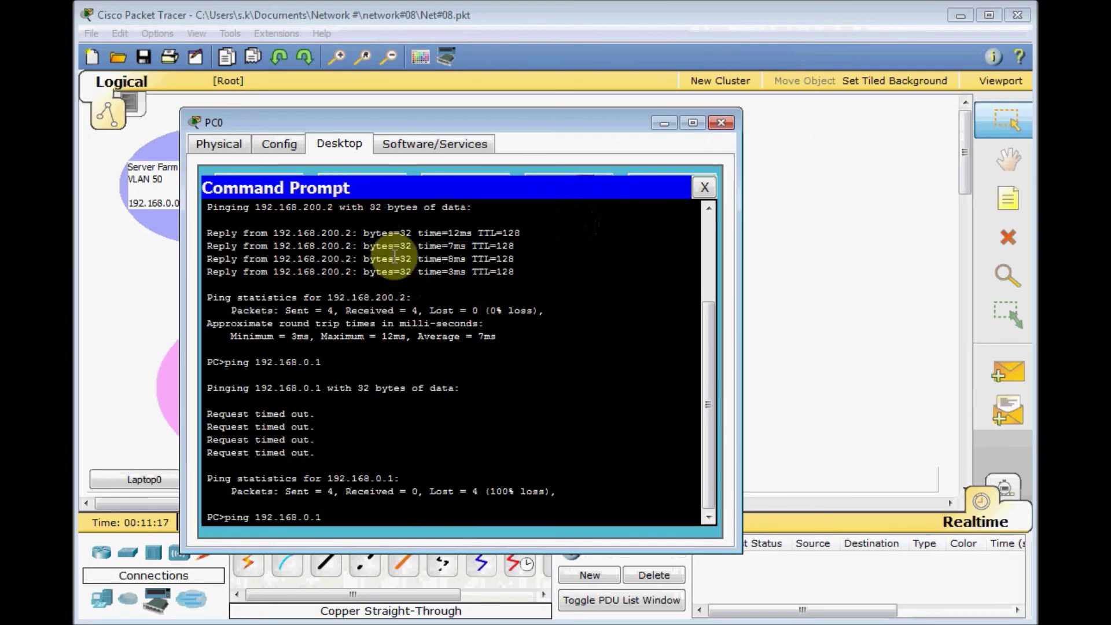
{"action": "key", "text": "Return"}
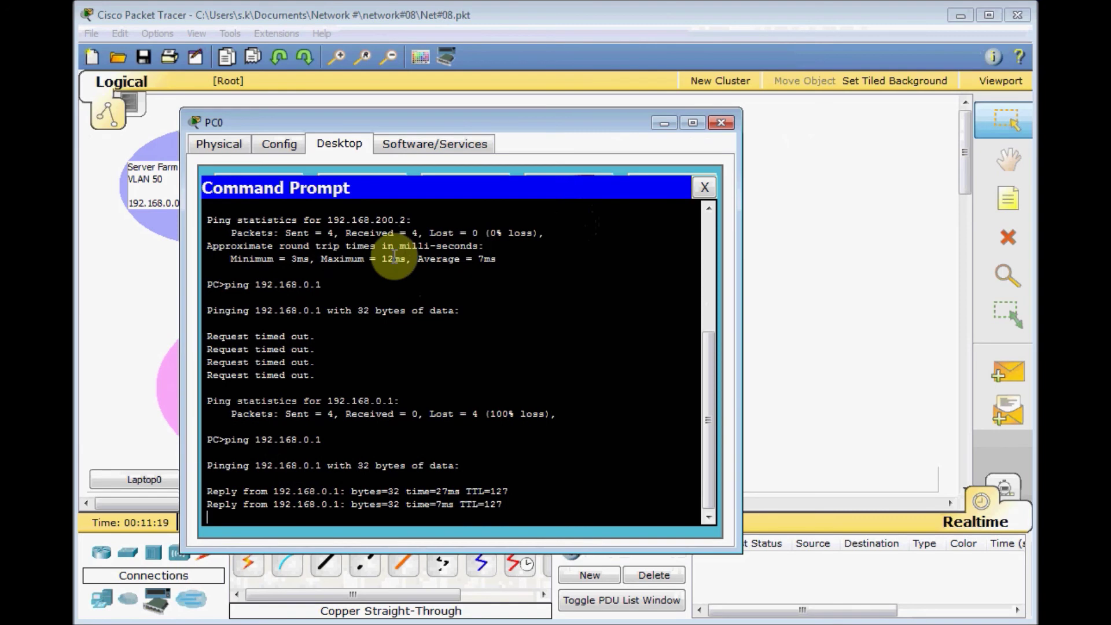
{"action": "left_click_drag", "start_coordinate": [512, 122], "coordinate": [811, 126]}
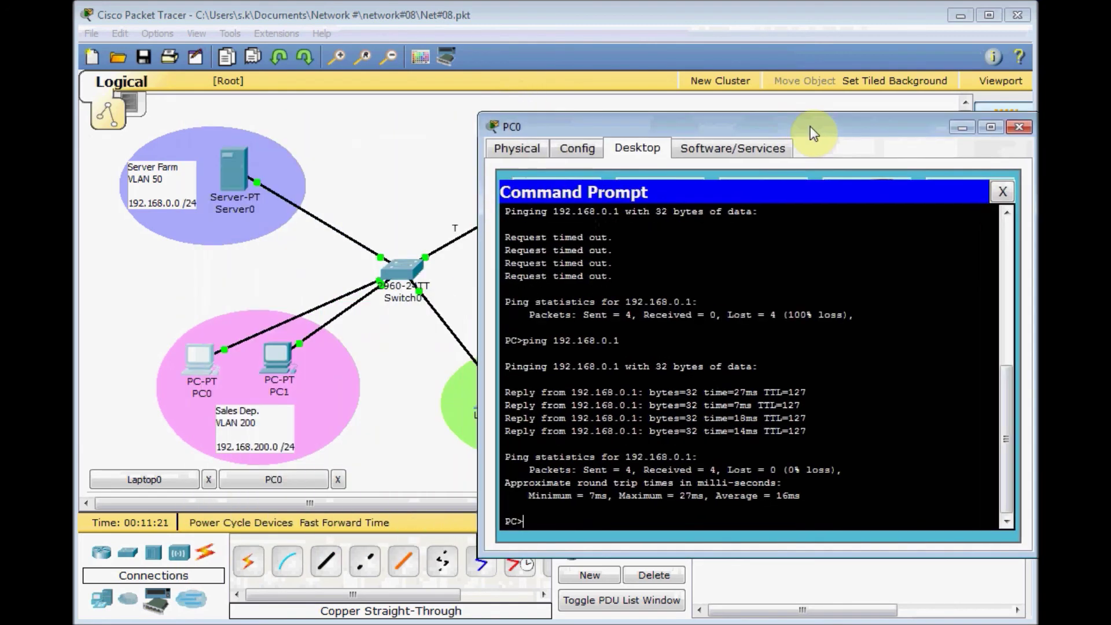
{"action": "type", "text": "ipconfi"}
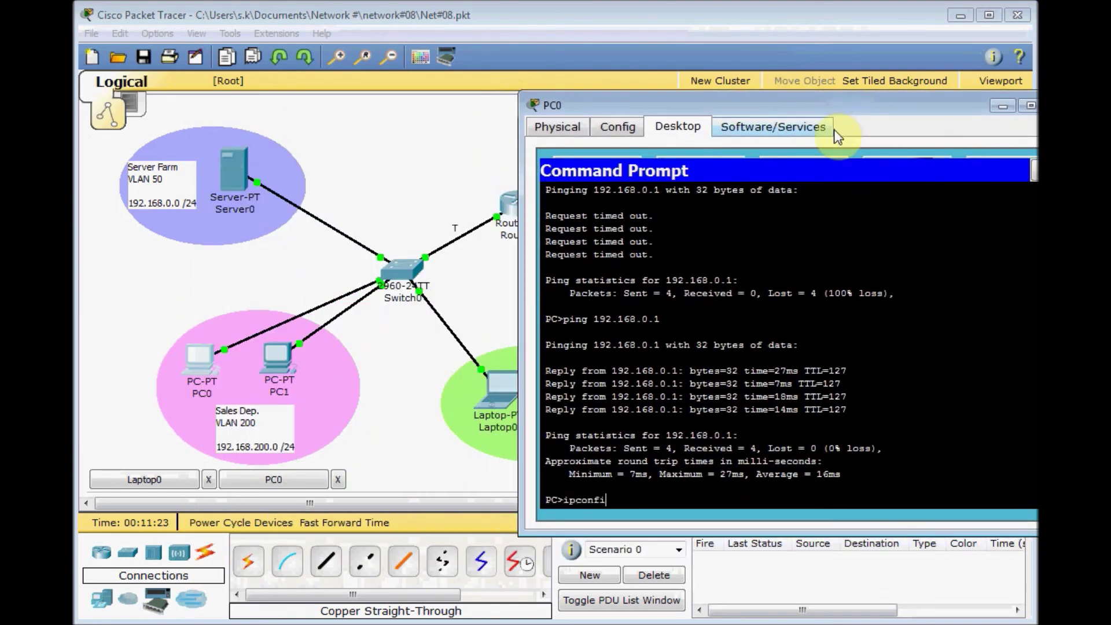
{"action": "type", "text": "g"}
{"action": "key", "text": "Return"}
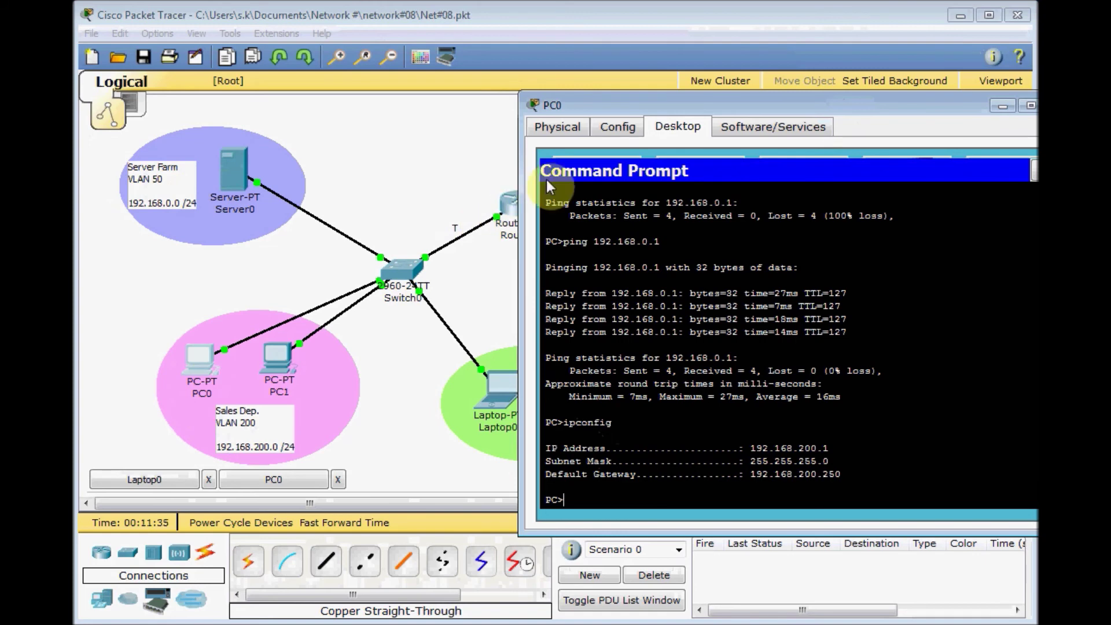
{"action": "left_click_drag", "start_coordinate": [645, 105], "coordinate": [682, 100]}
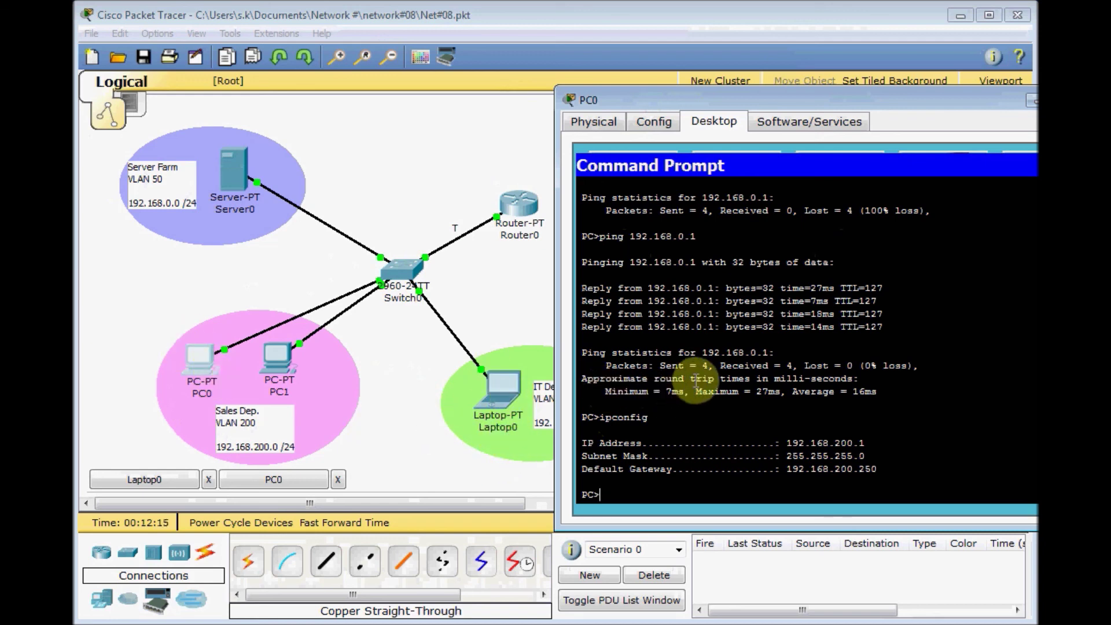
- Retarget PC0's last ping to Laptop0's address 192.168.100.1 and run it
{"action": "key", "text": "Up"}
{"action": "key", "text": "Up"}
{"action": "key", "text": "BackSpace"}
{"action": "key", "text": "BackSpace"}
{"action": "key", "text": "BackSpace"}
{"action": "type", "text": "100.1"}
{"action": "key", "text": "Return"}
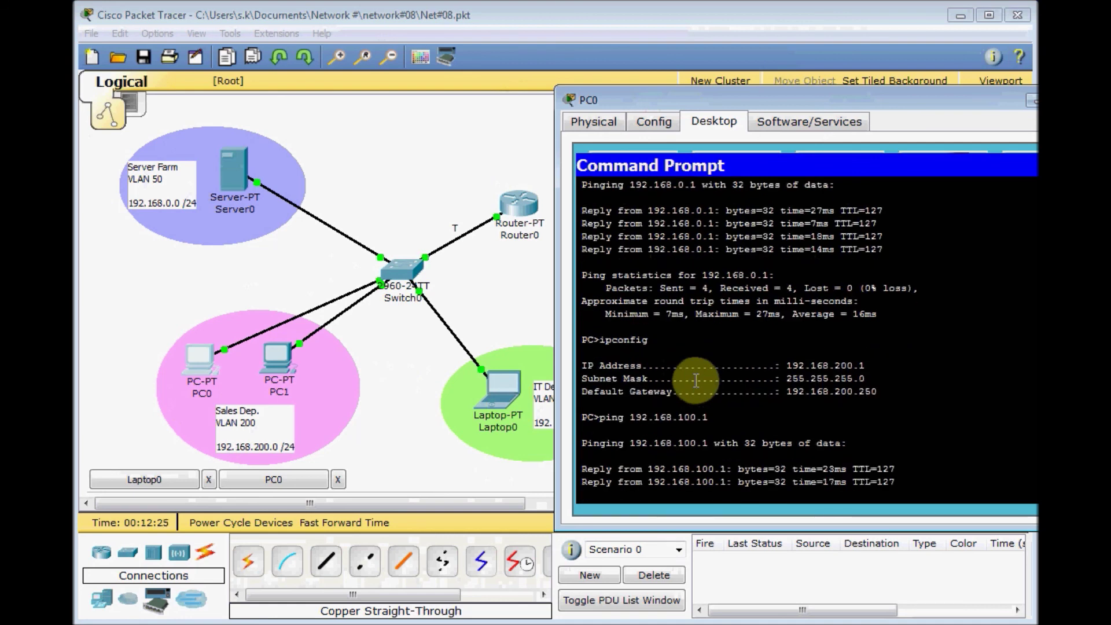